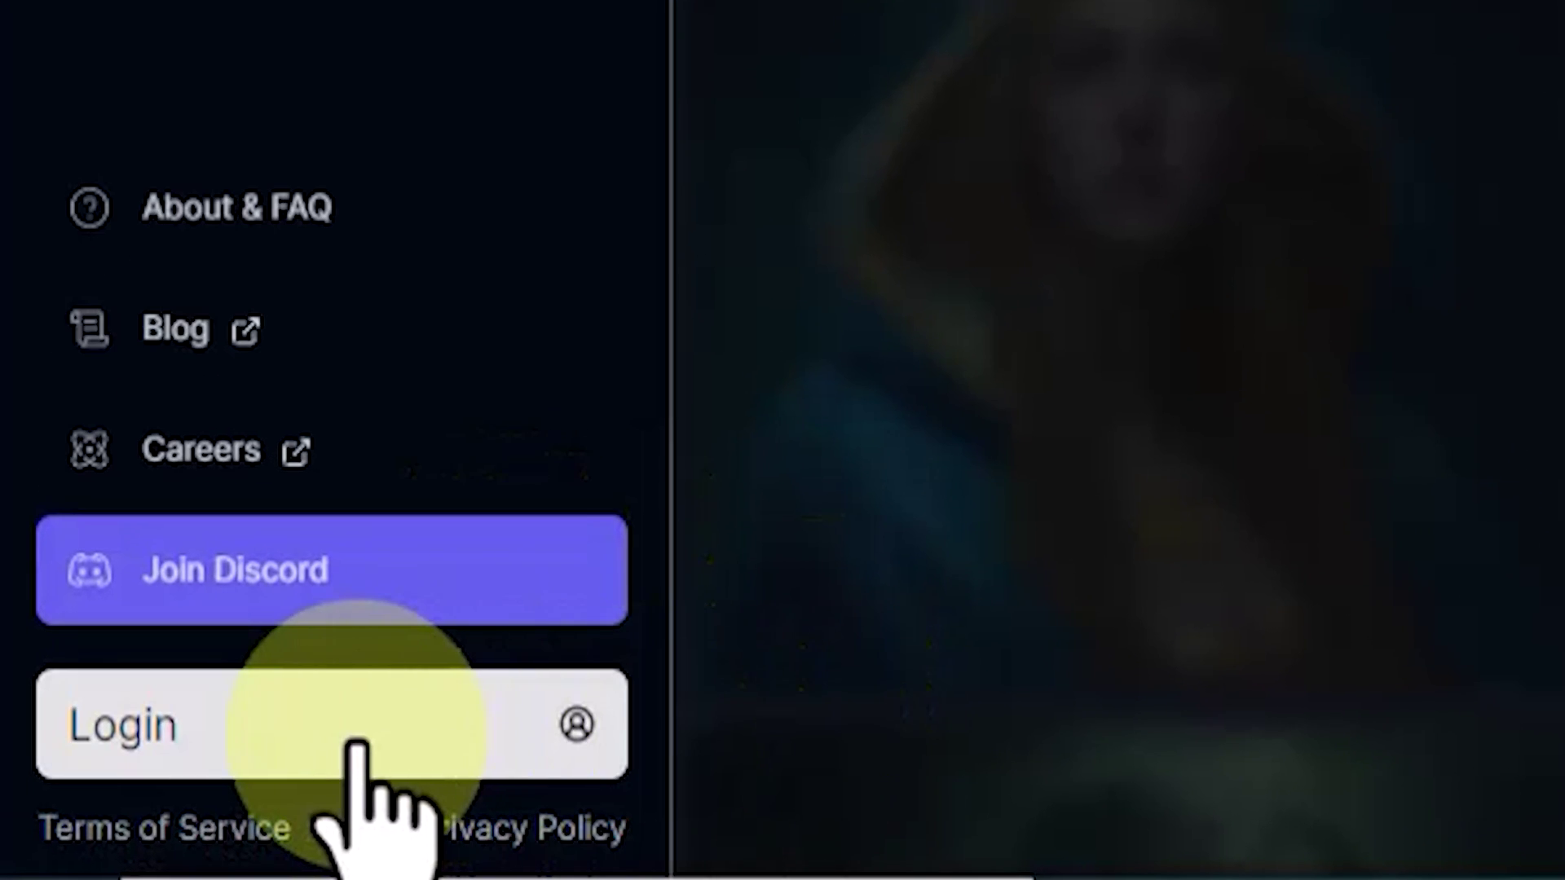
Log in to Genmo using Continue with Google
left_click(254, 781)
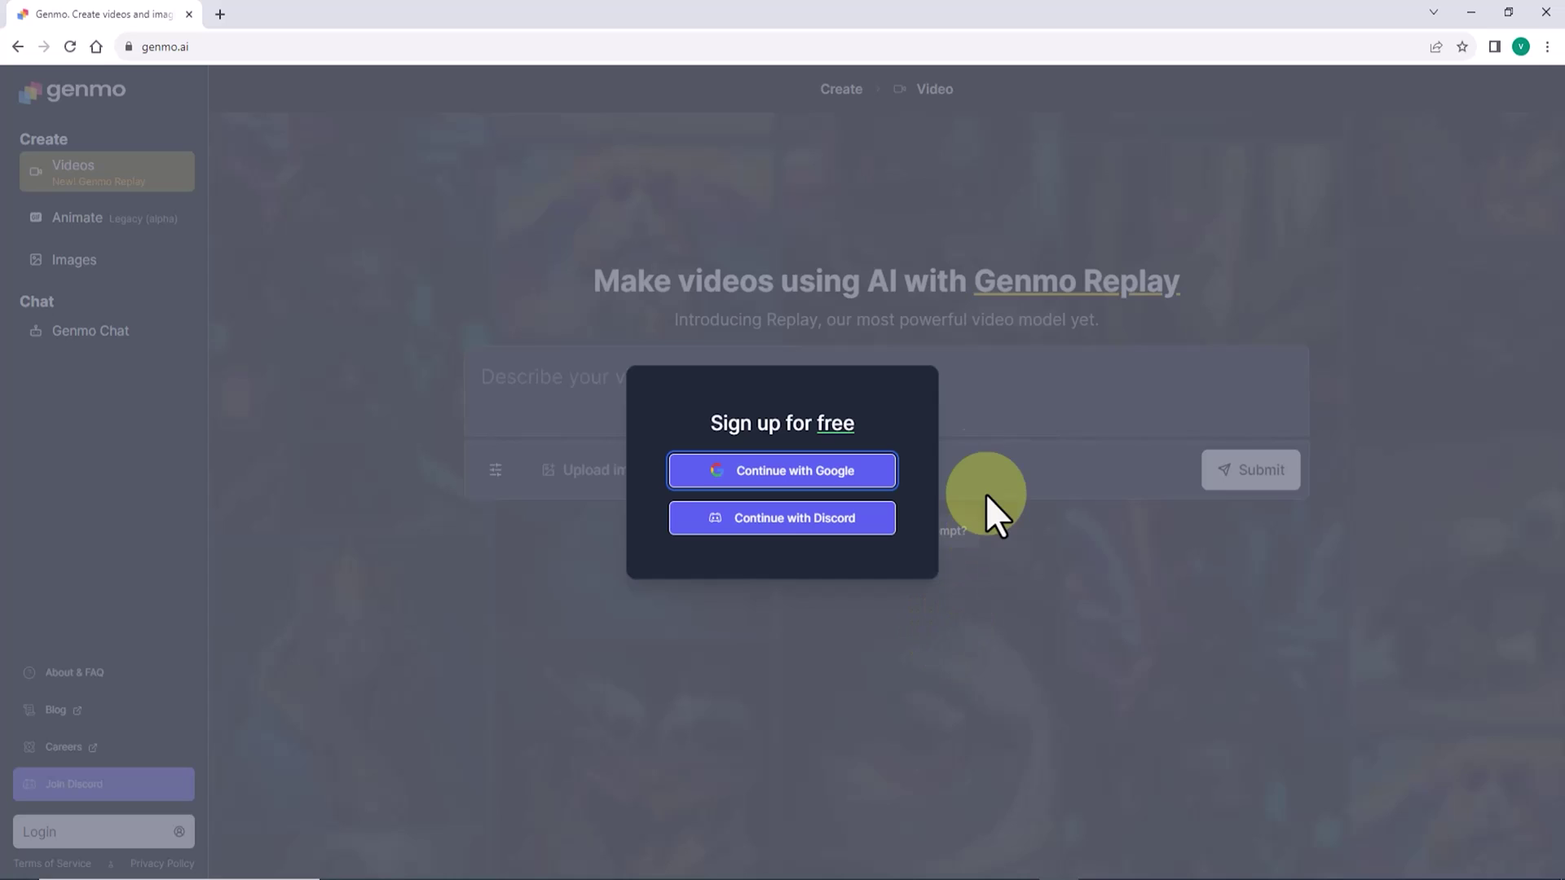
left_click(888, 463)
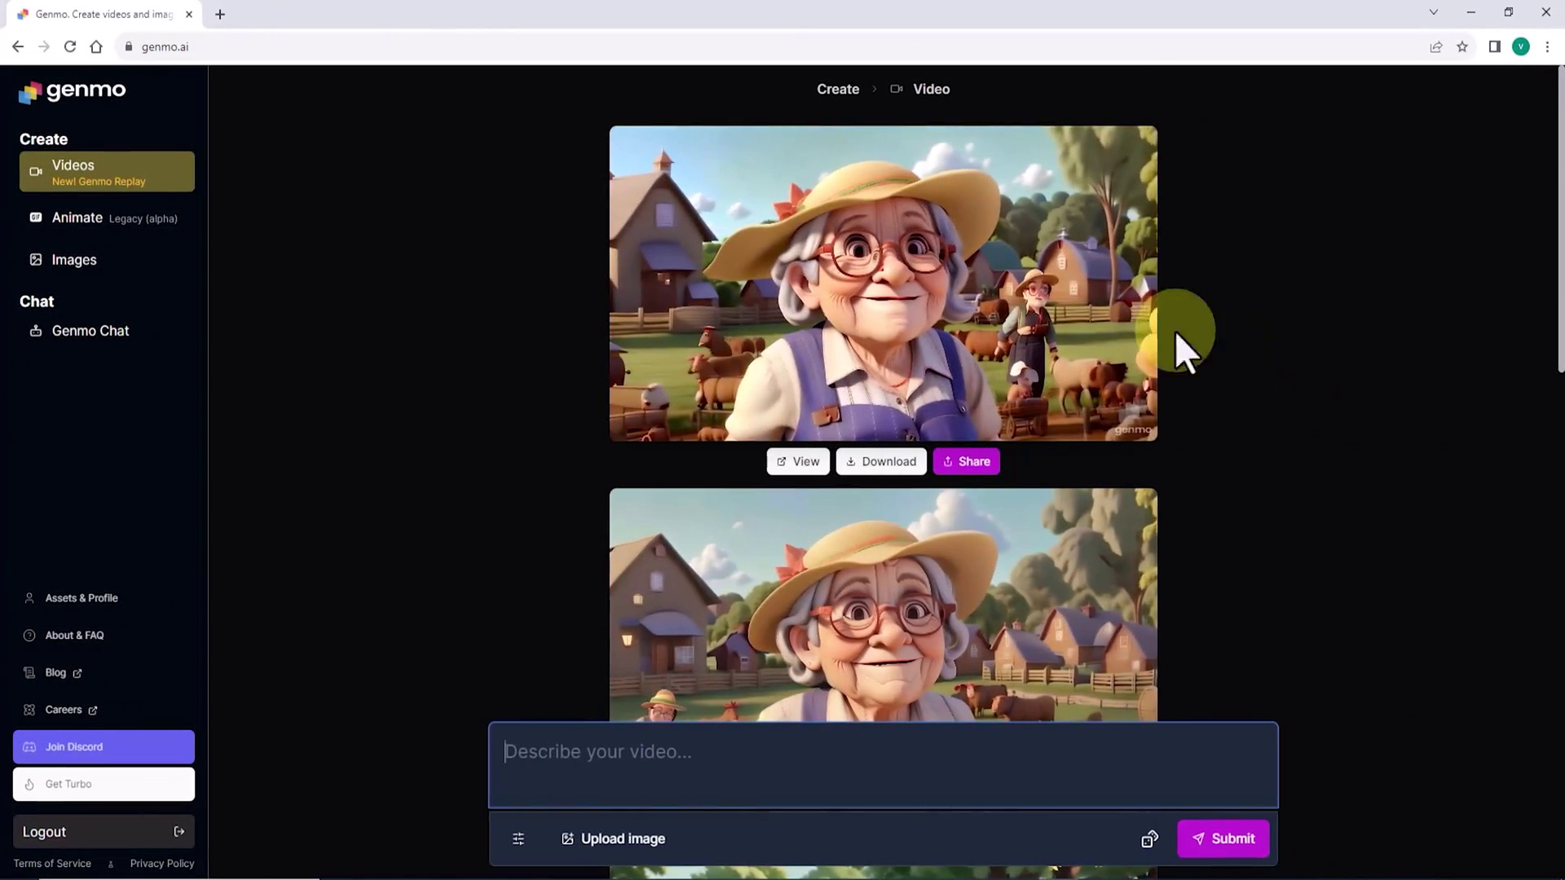
Roll random prompts until 'housefly in Pixar-like red puffy vest' appears, then submit it
left_click(114, 167)
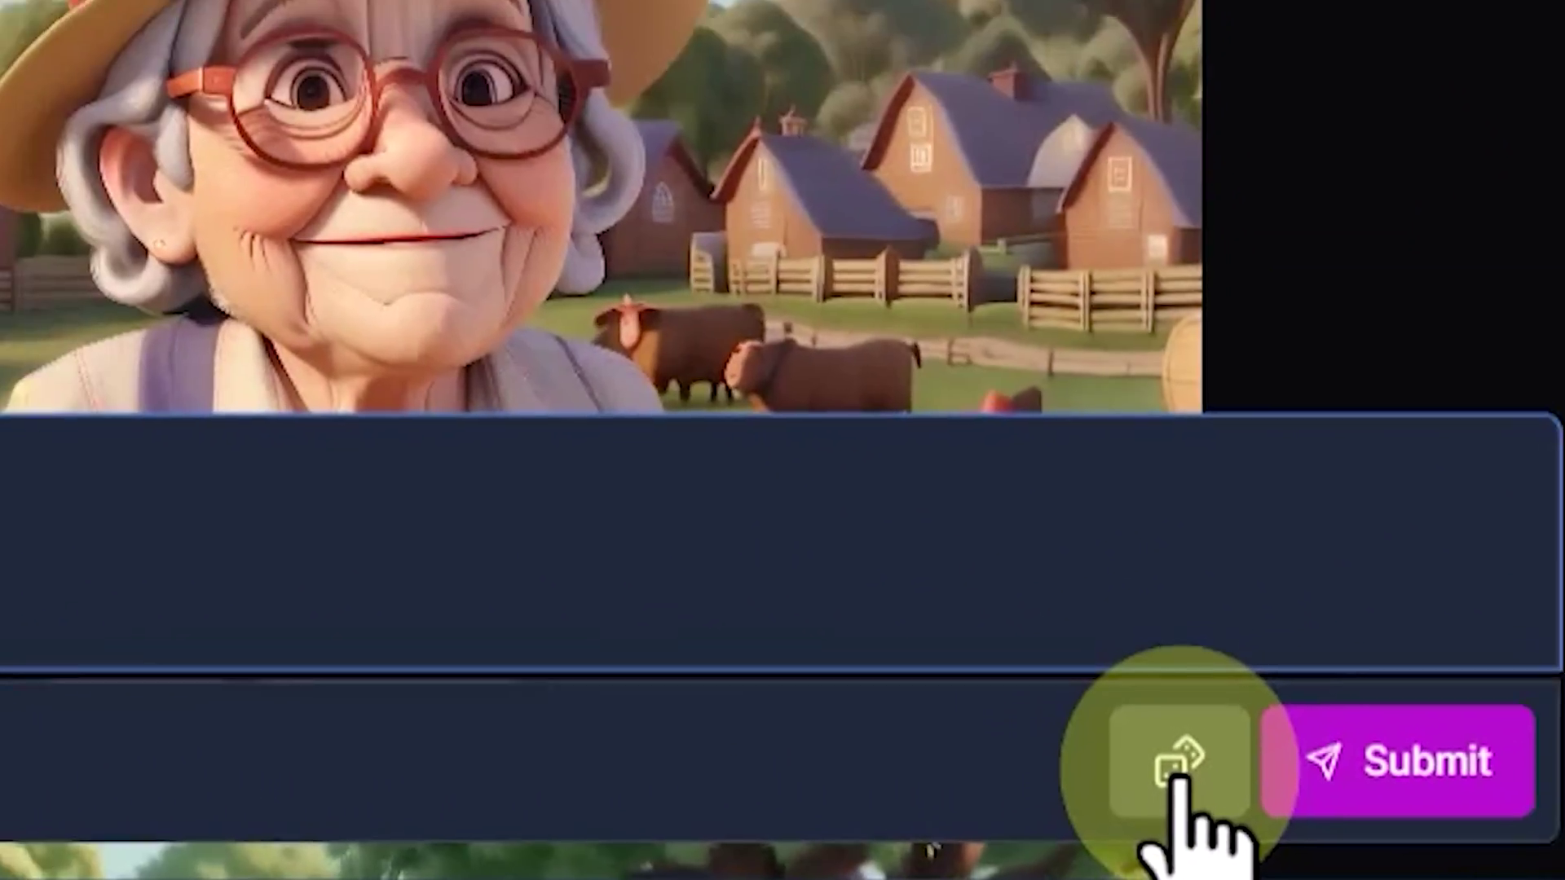
left_click(1220, 781)
left_click(1149, 841)
left_click(1149, 841)
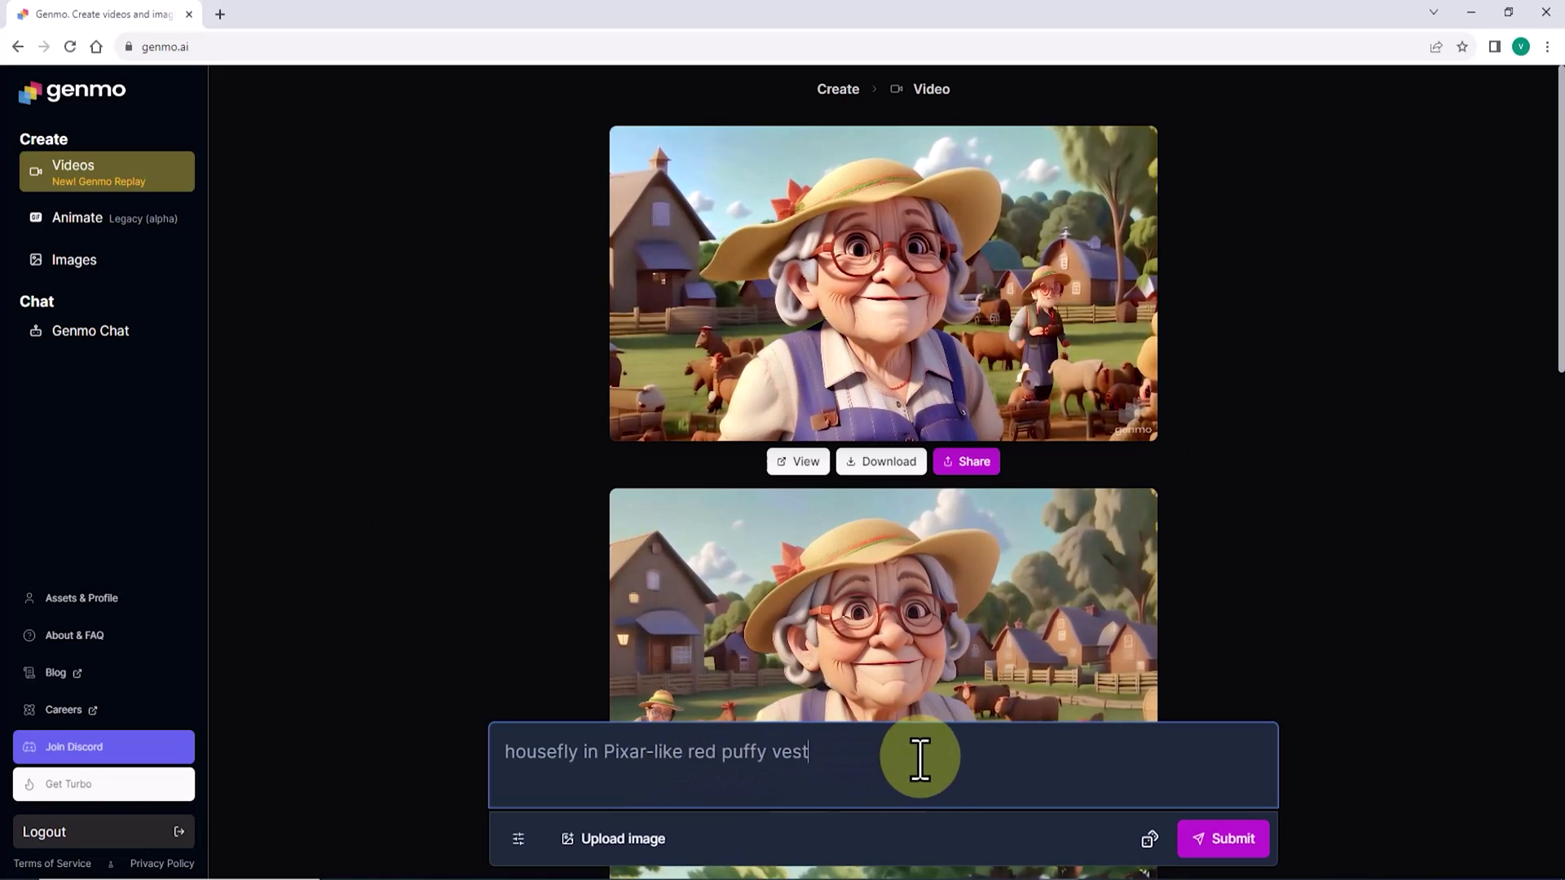
left_click(1418, 817)
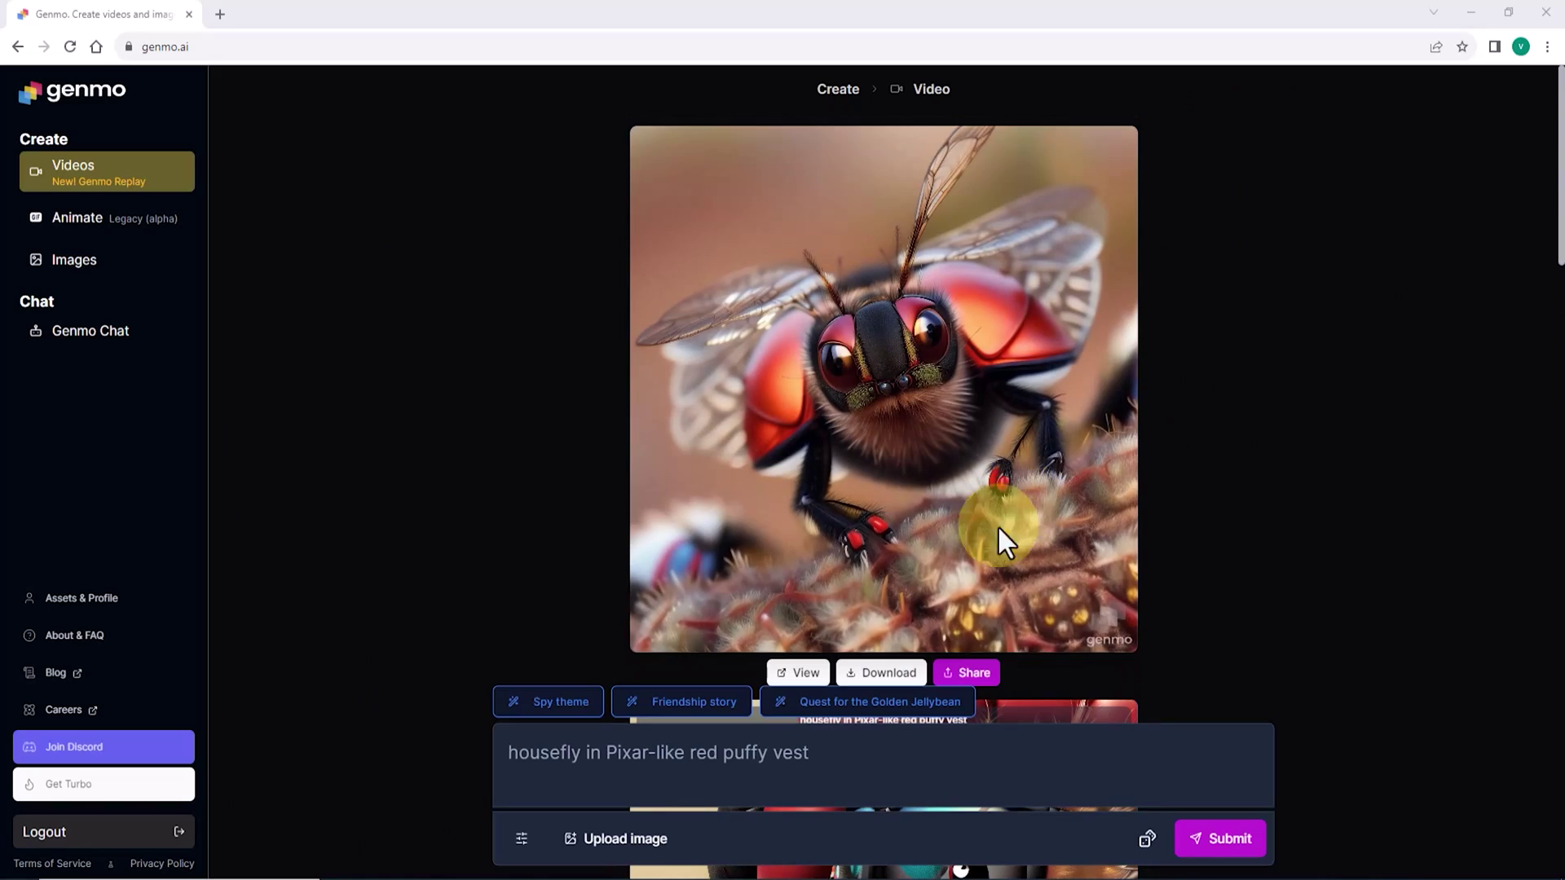
Watch the finished housefly clip full screen, then return to the feed and prompt box
scroll(1007, 542, "down", 1)
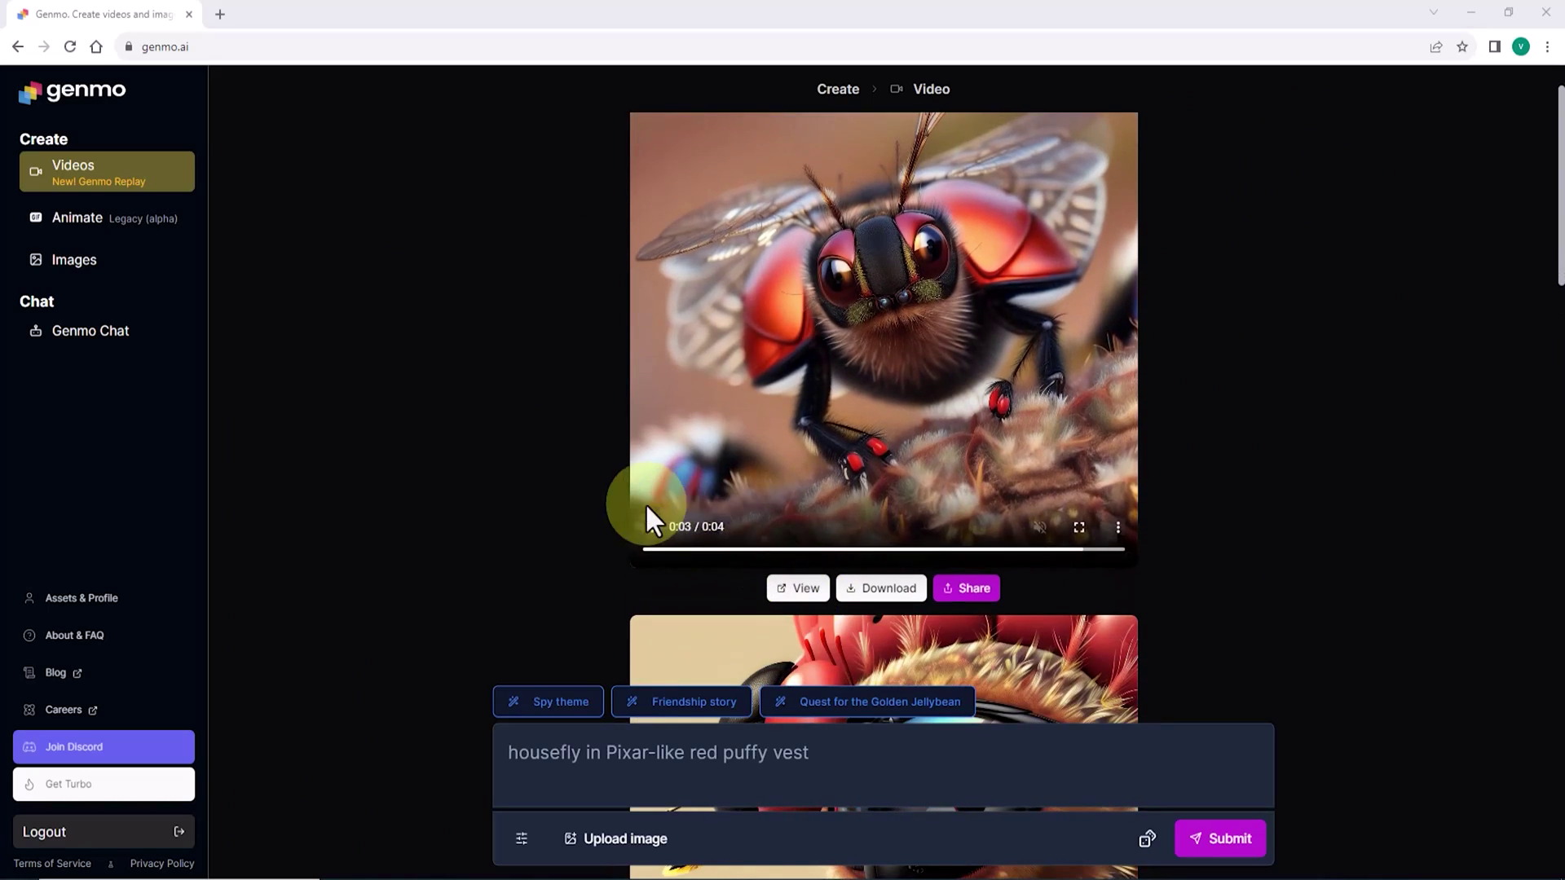
left_click(1079, 529)
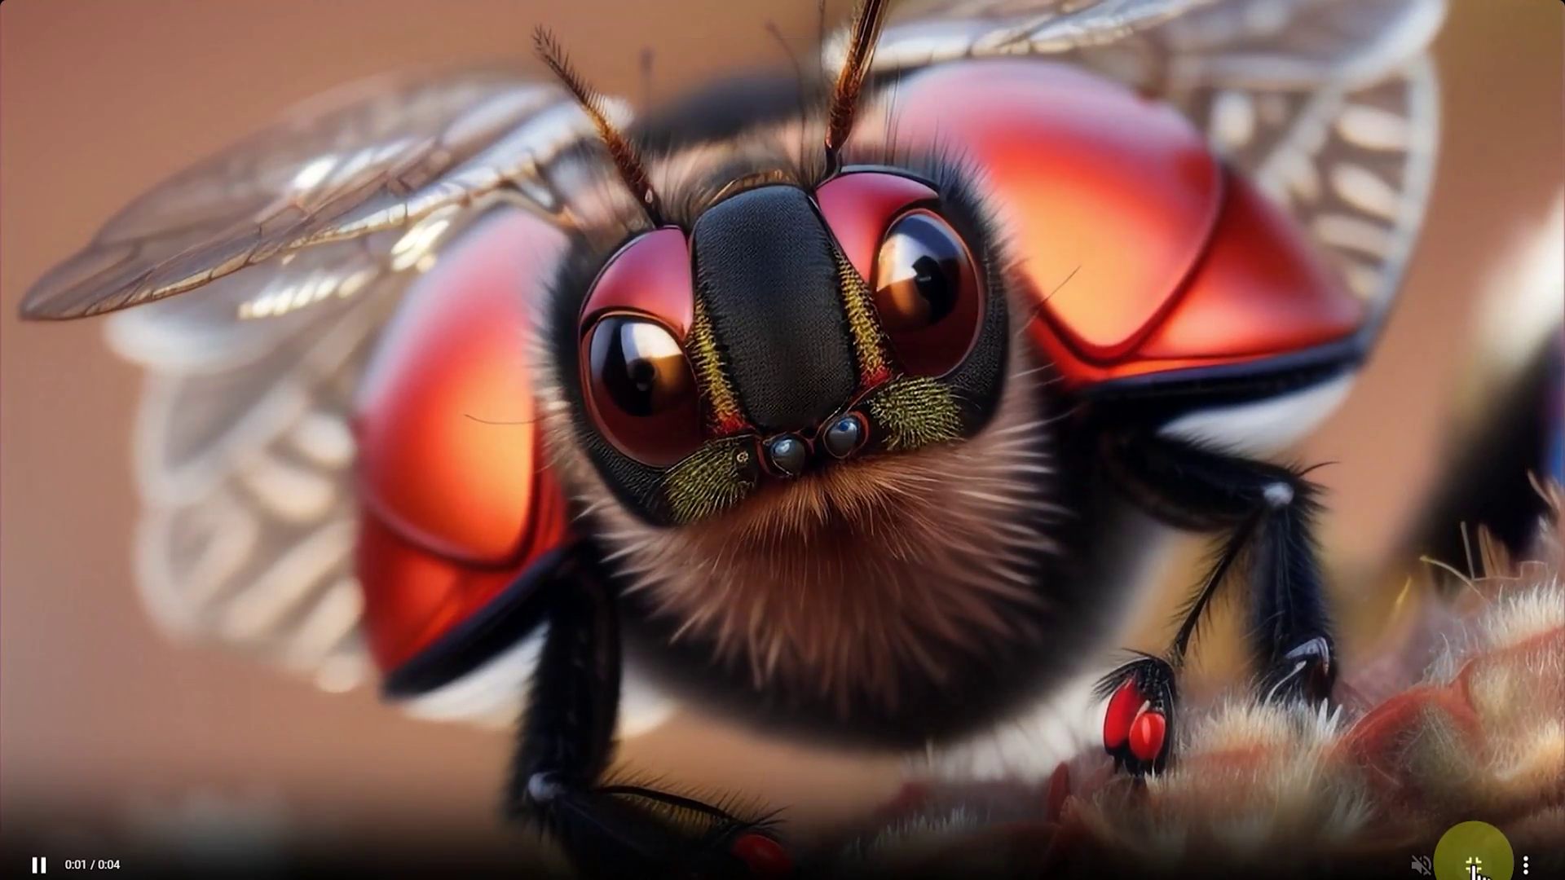
left_click(1474, 866)
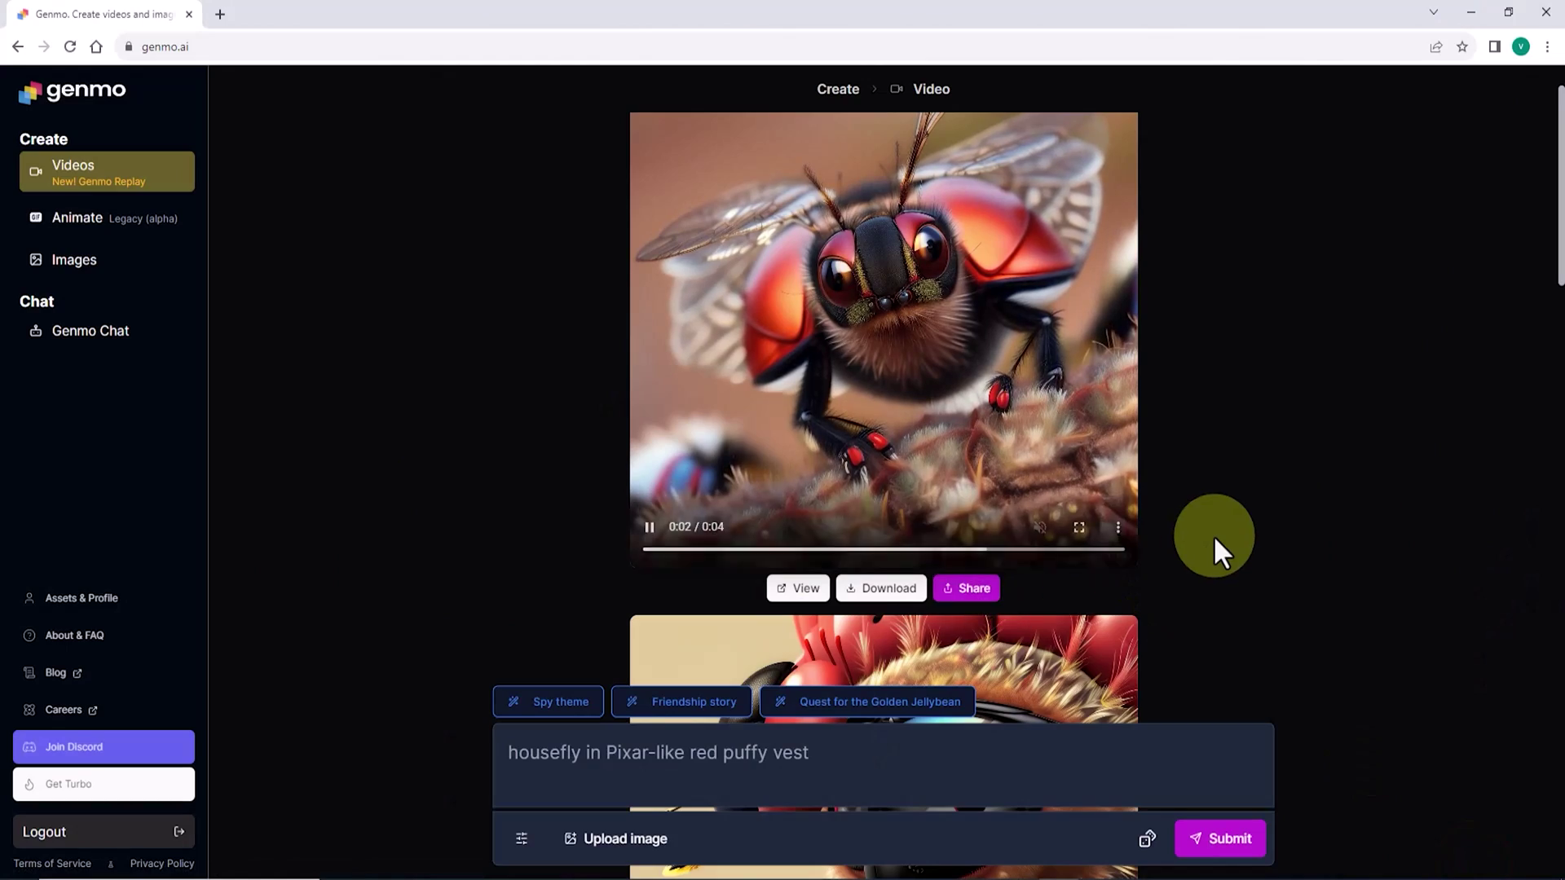
scroll(1215, 538, "down", 4)
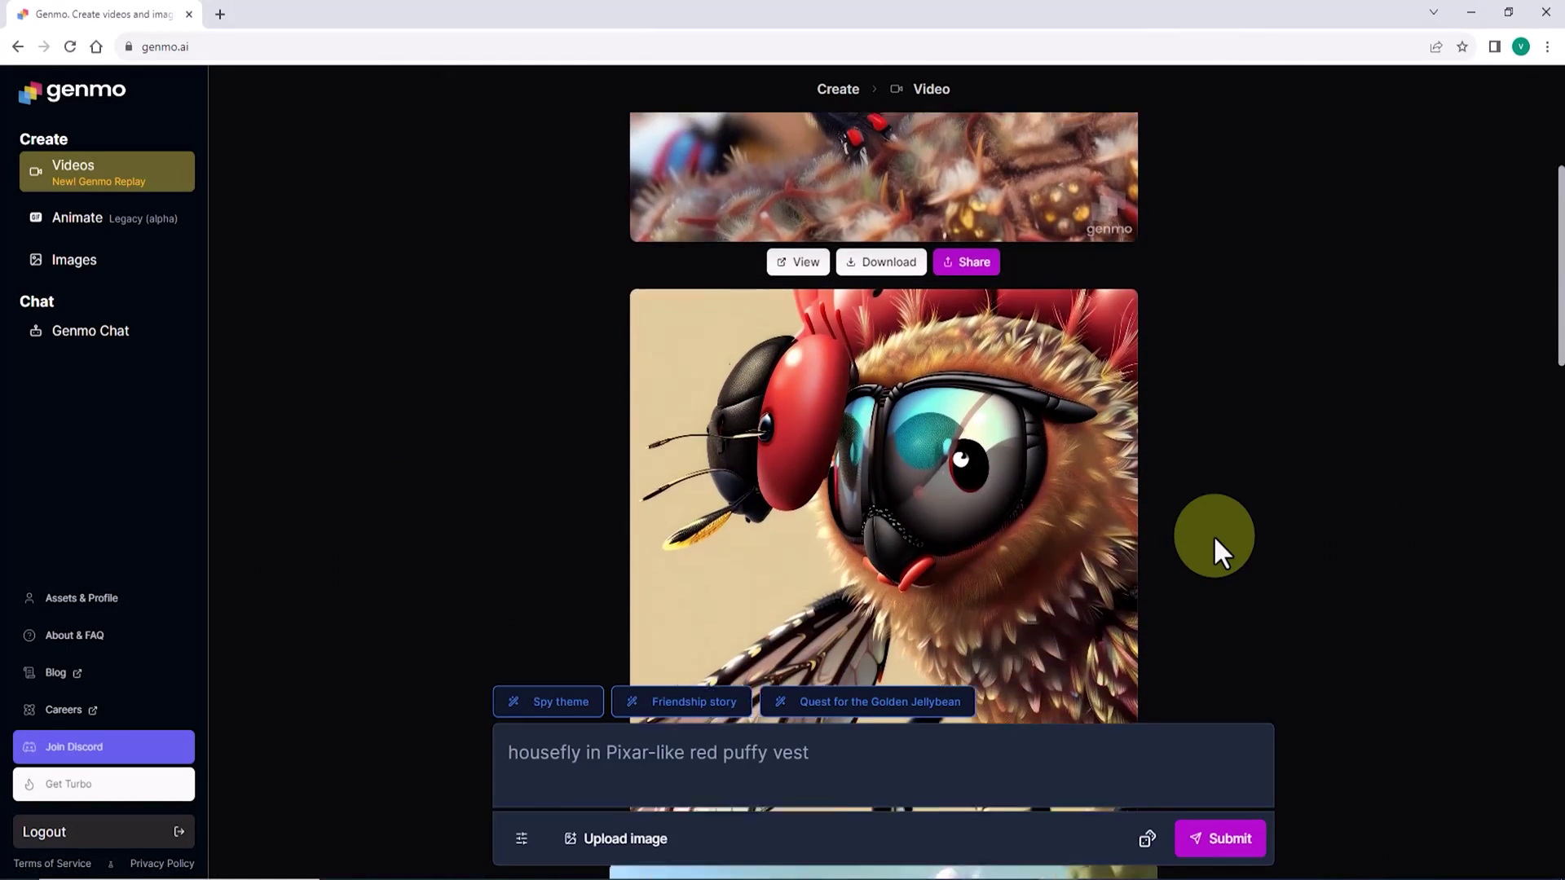
scroll(1213, 535, "up", 4)
Replace the housefly prompt with the pasted joker steampunk robot description
left_click(875, 755)
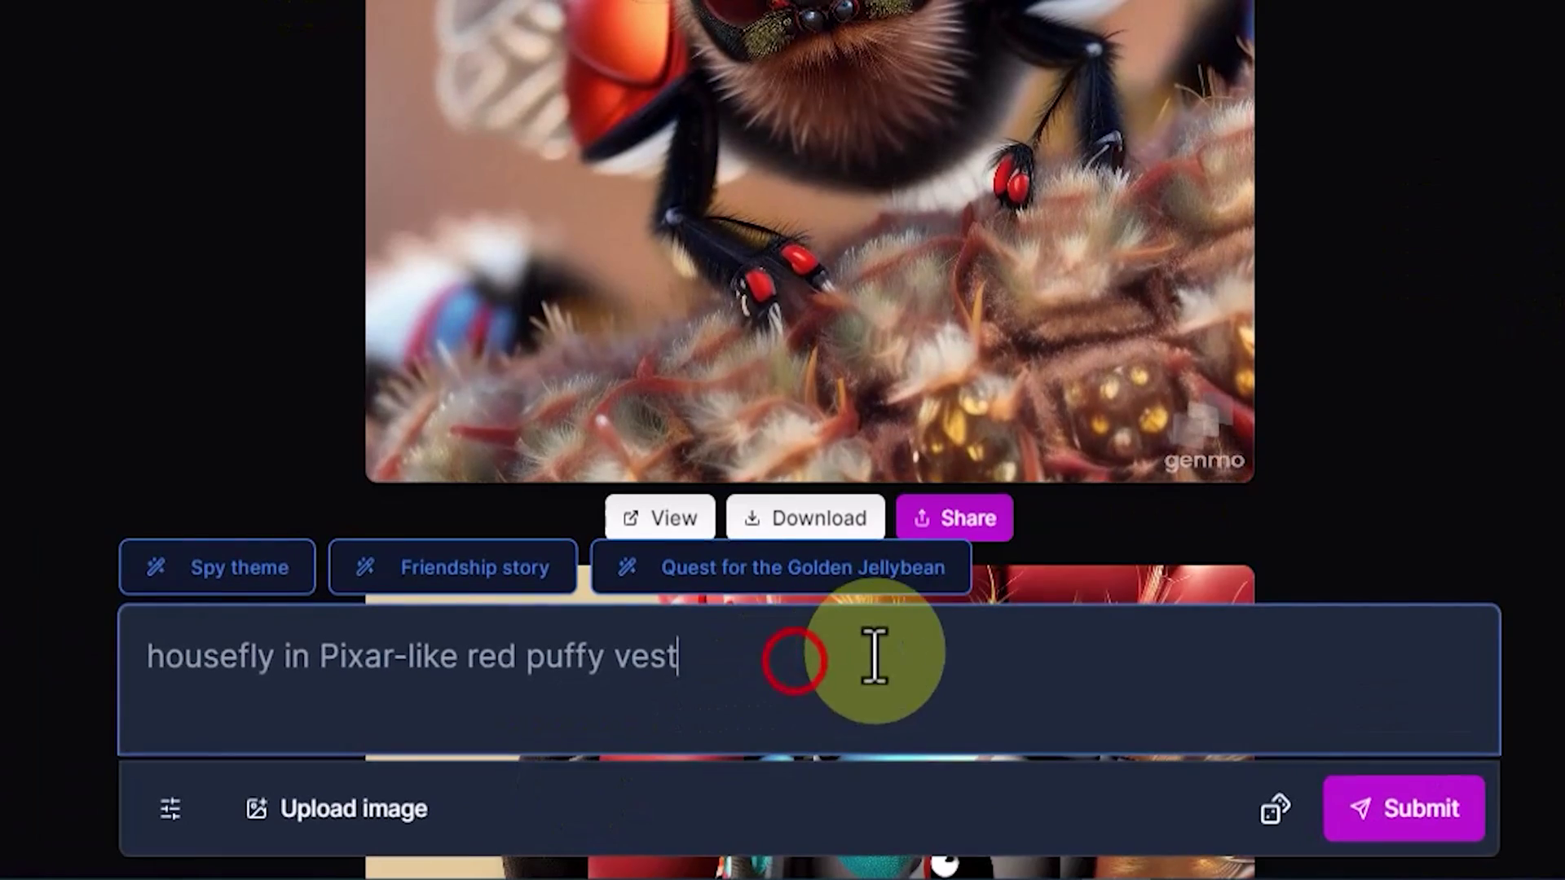
left_click_drag(875, 656, 35, 663)
key("BackSpace")
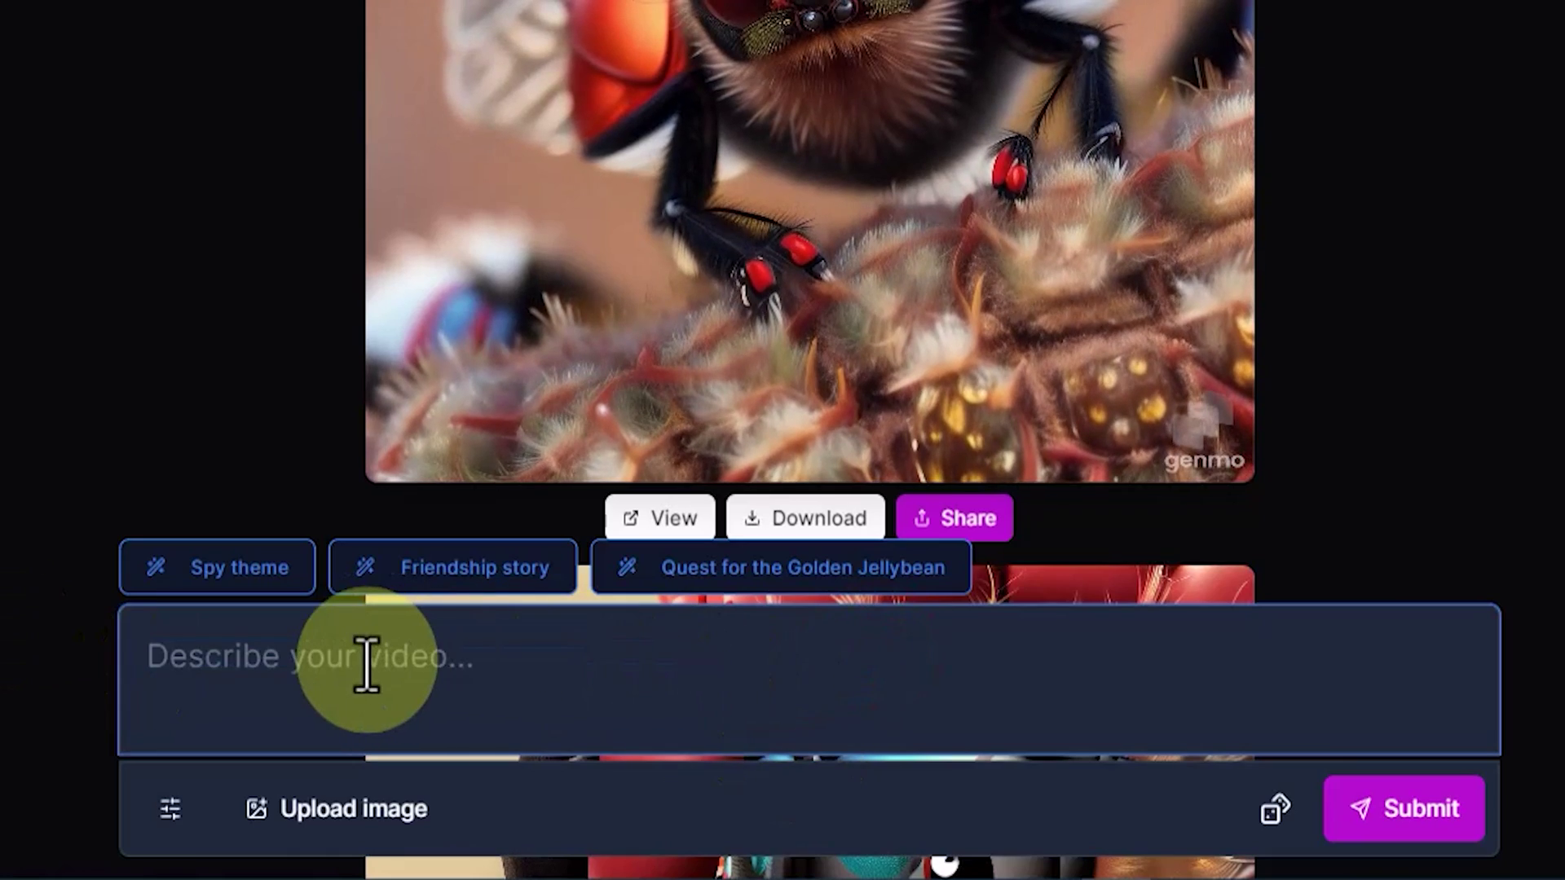
right_click(367, 661)
left_click(437, 424)
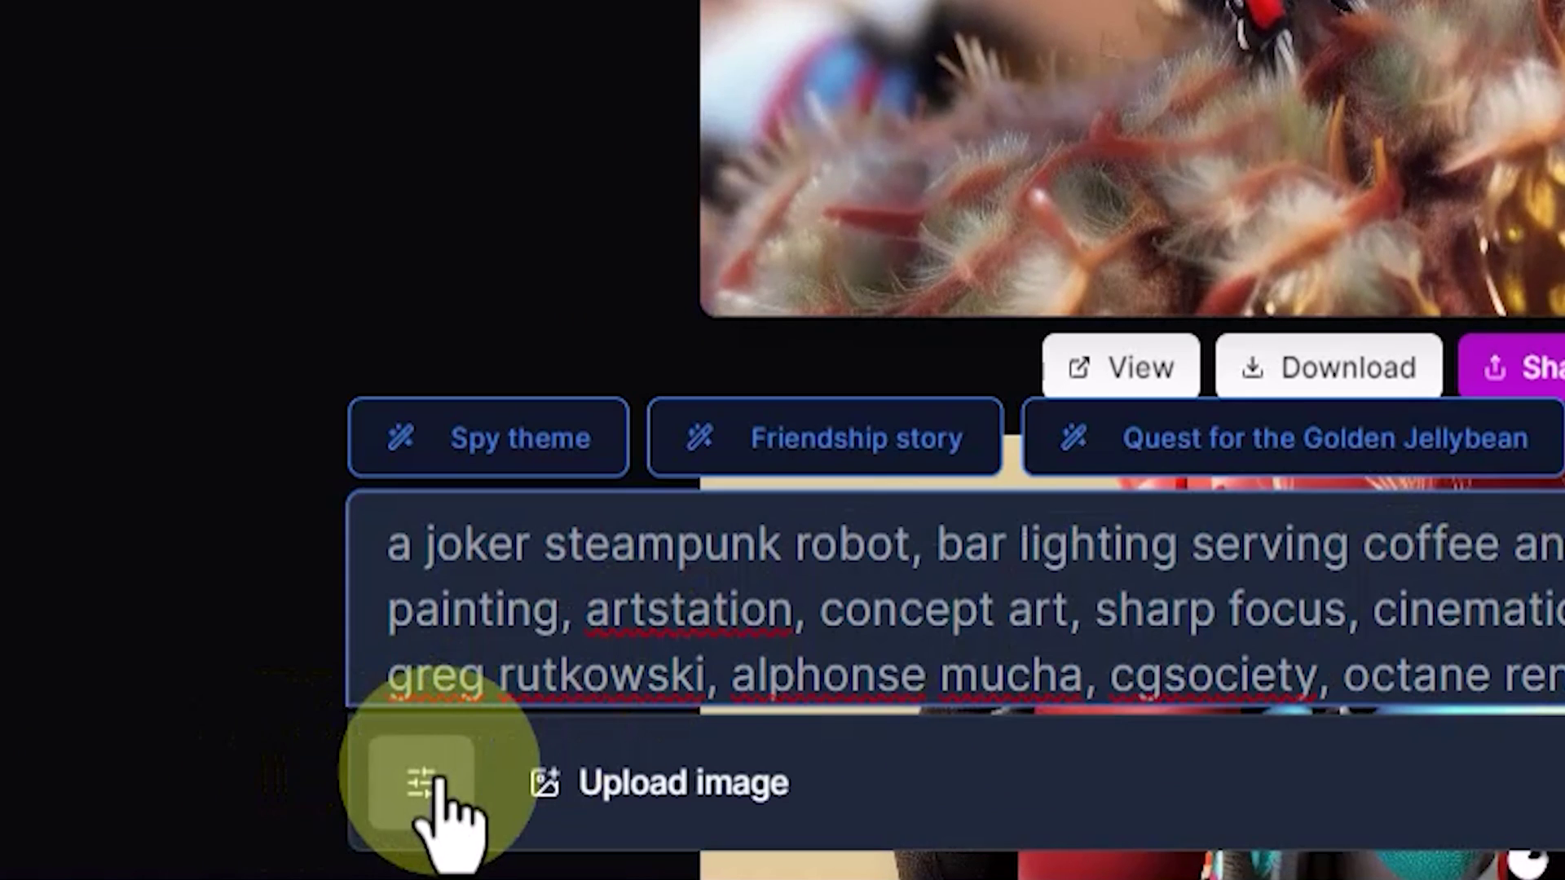
Turn off Auto aspect ratio in the generation settings and fix it at 16:9
left_click(424, 782)
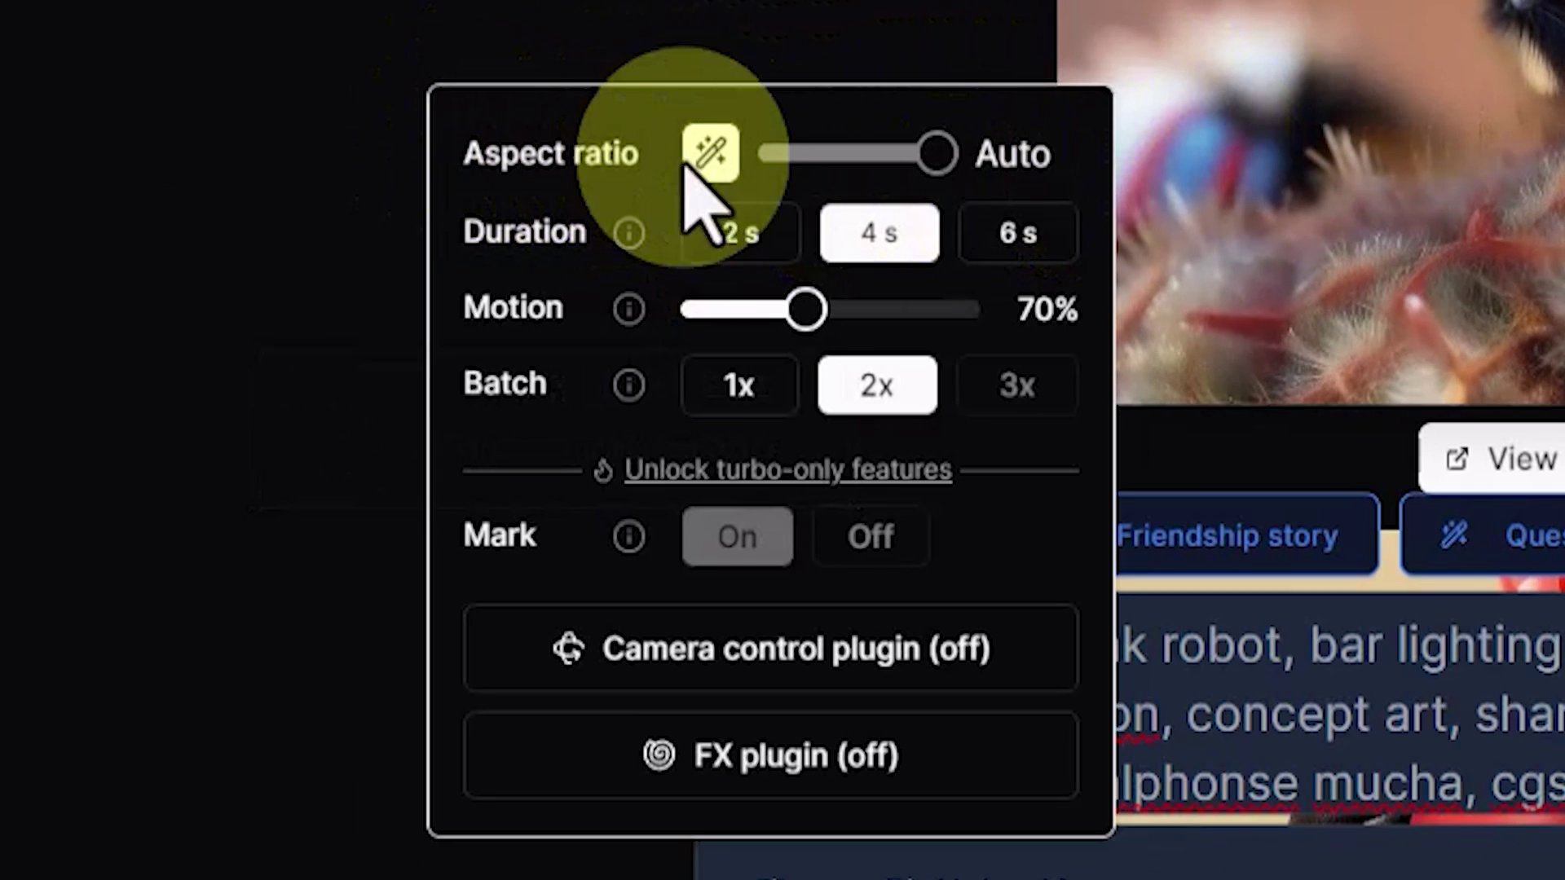
left_click(706, 159)
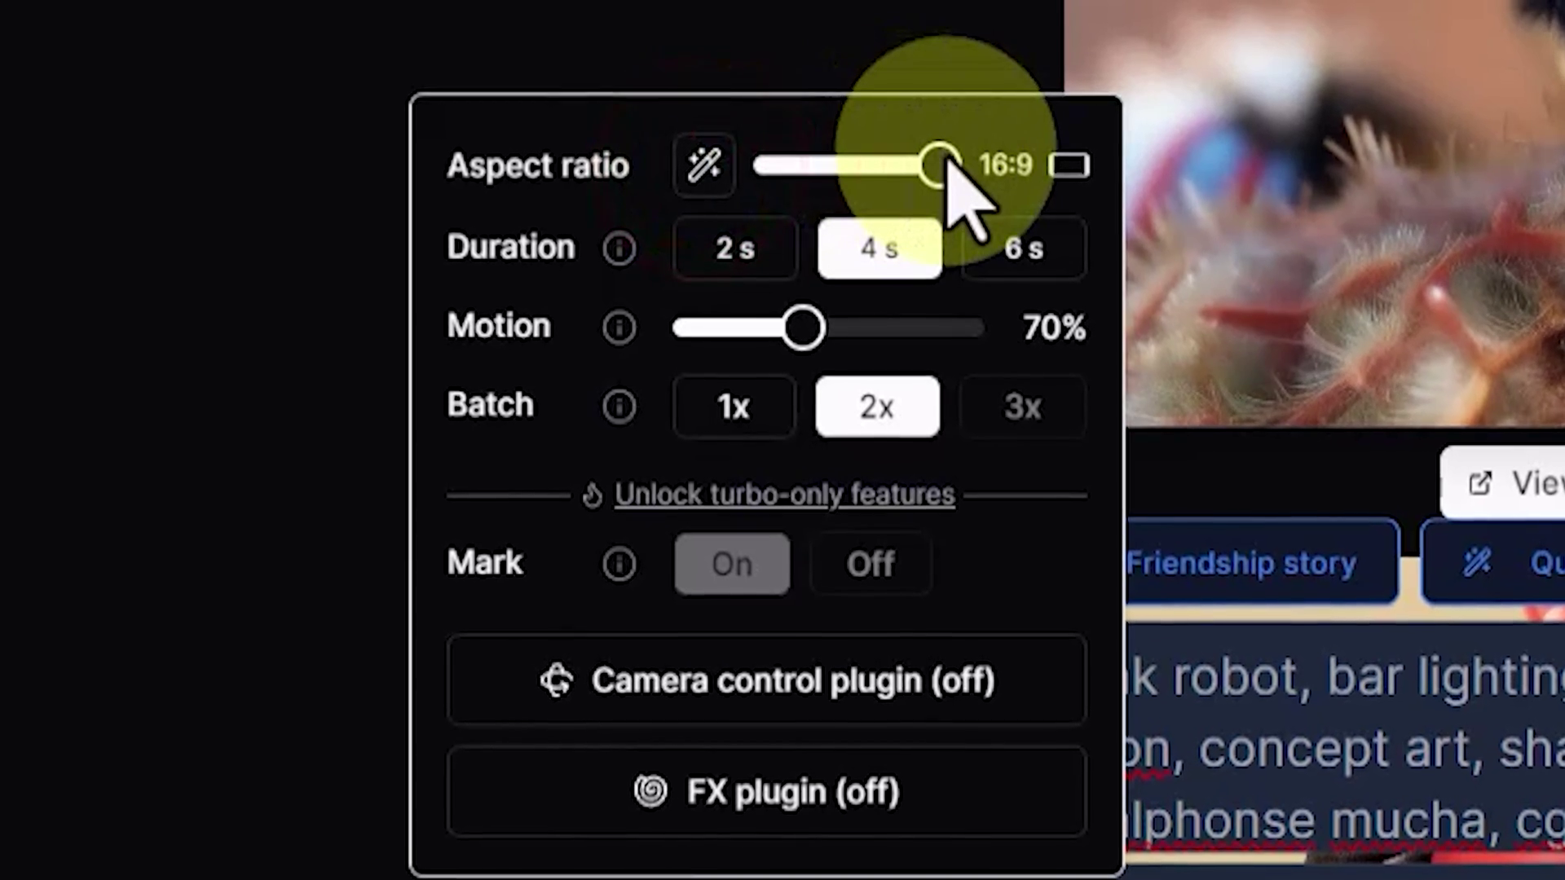
left_click(931, 153)
left_click_drag(934, 172, 967, 242)
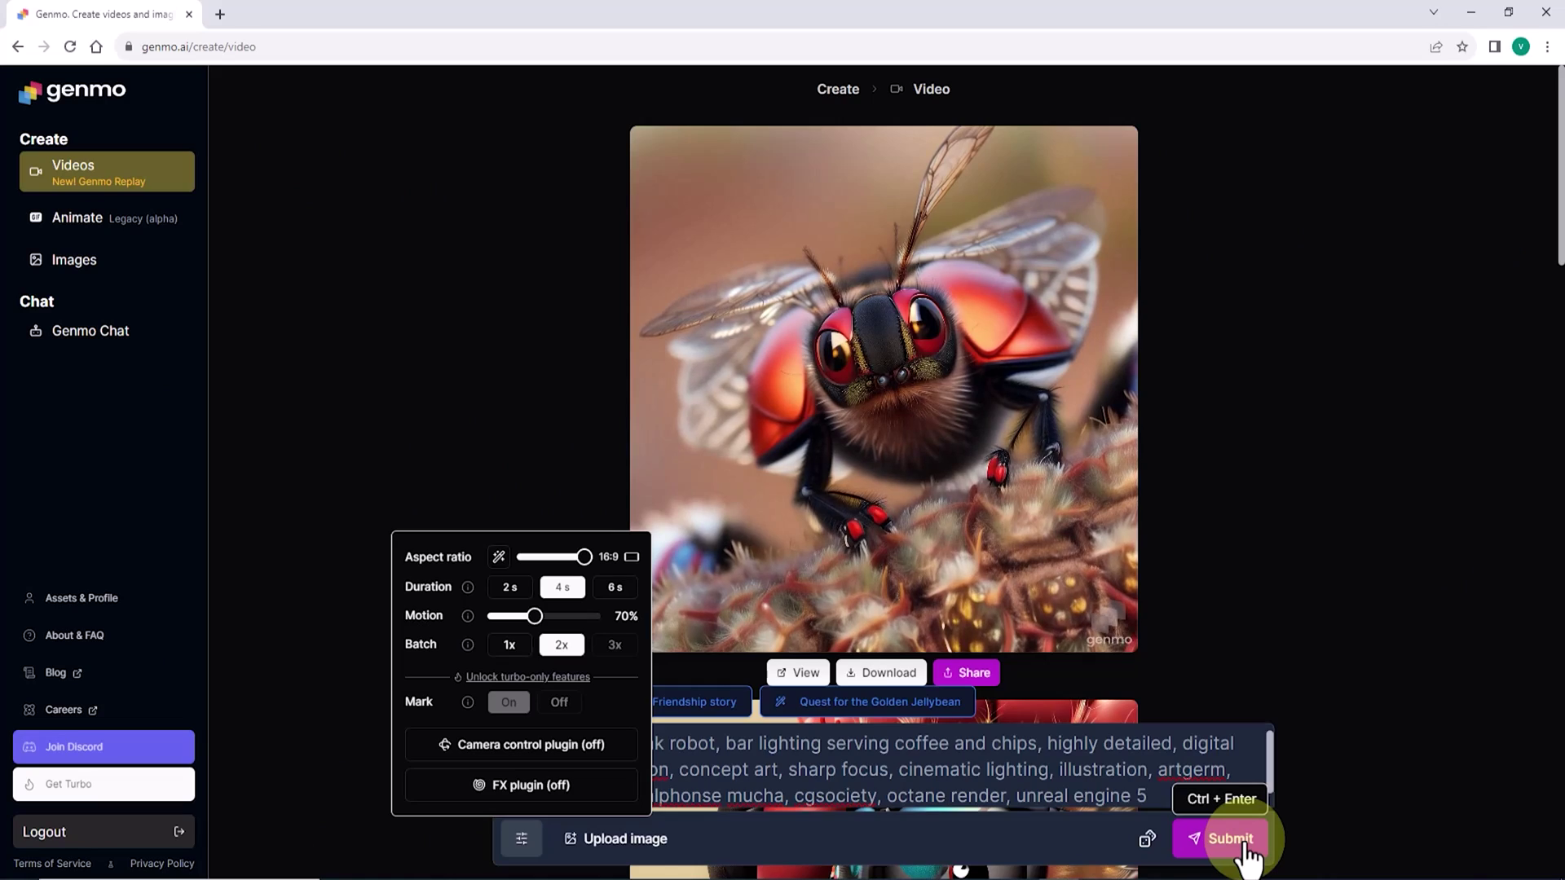
Generate the joker robot clips, download the first as a 3.9 MB mp4, and play it full screen
left_click(1239, 840)
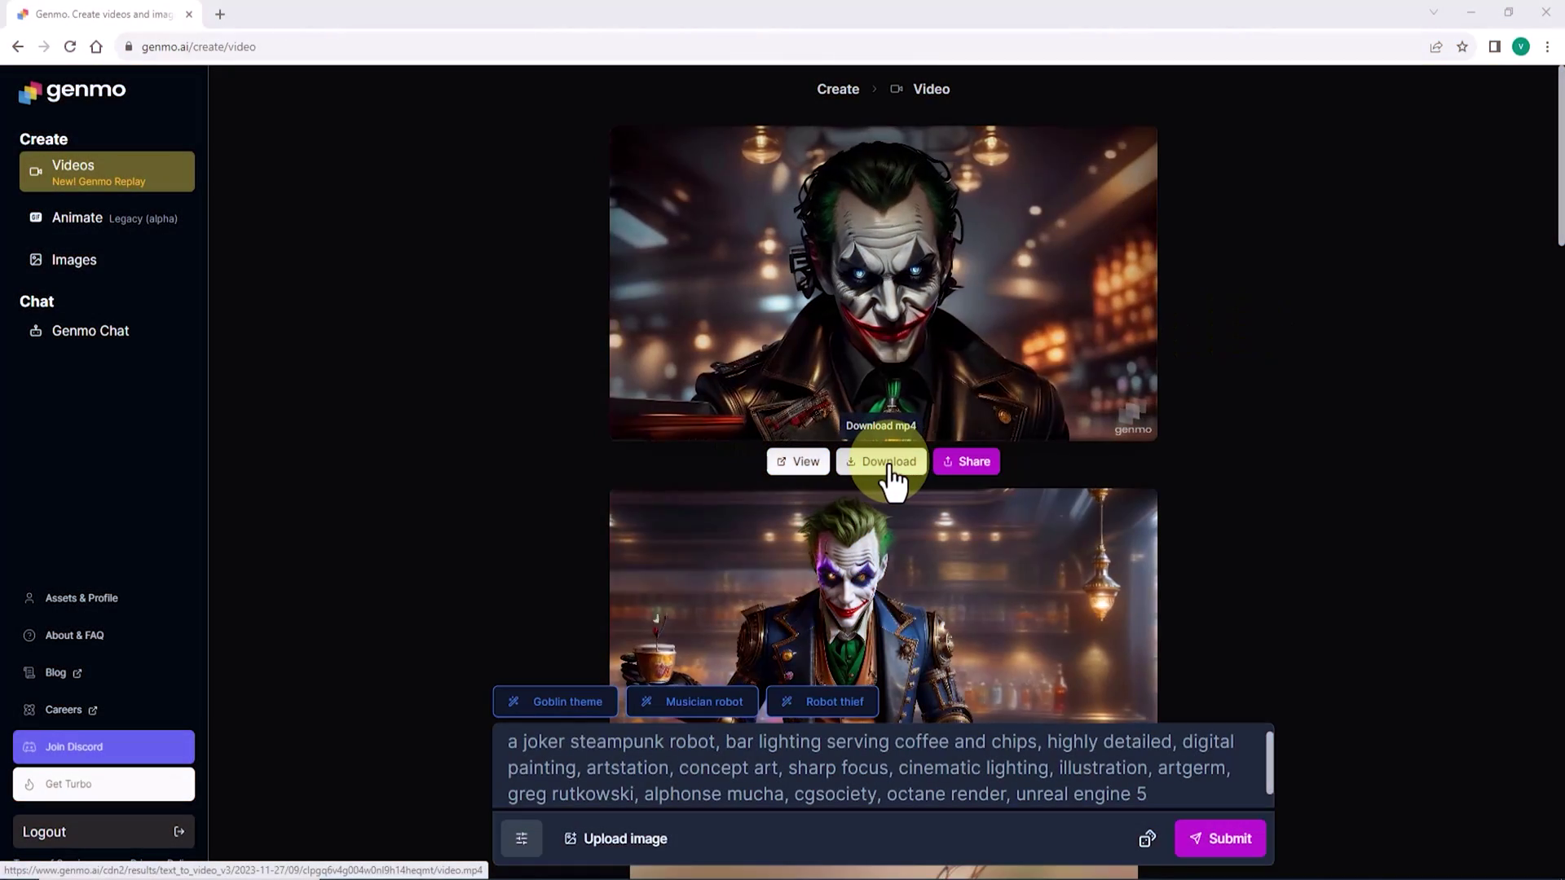
left_click(888, 463)
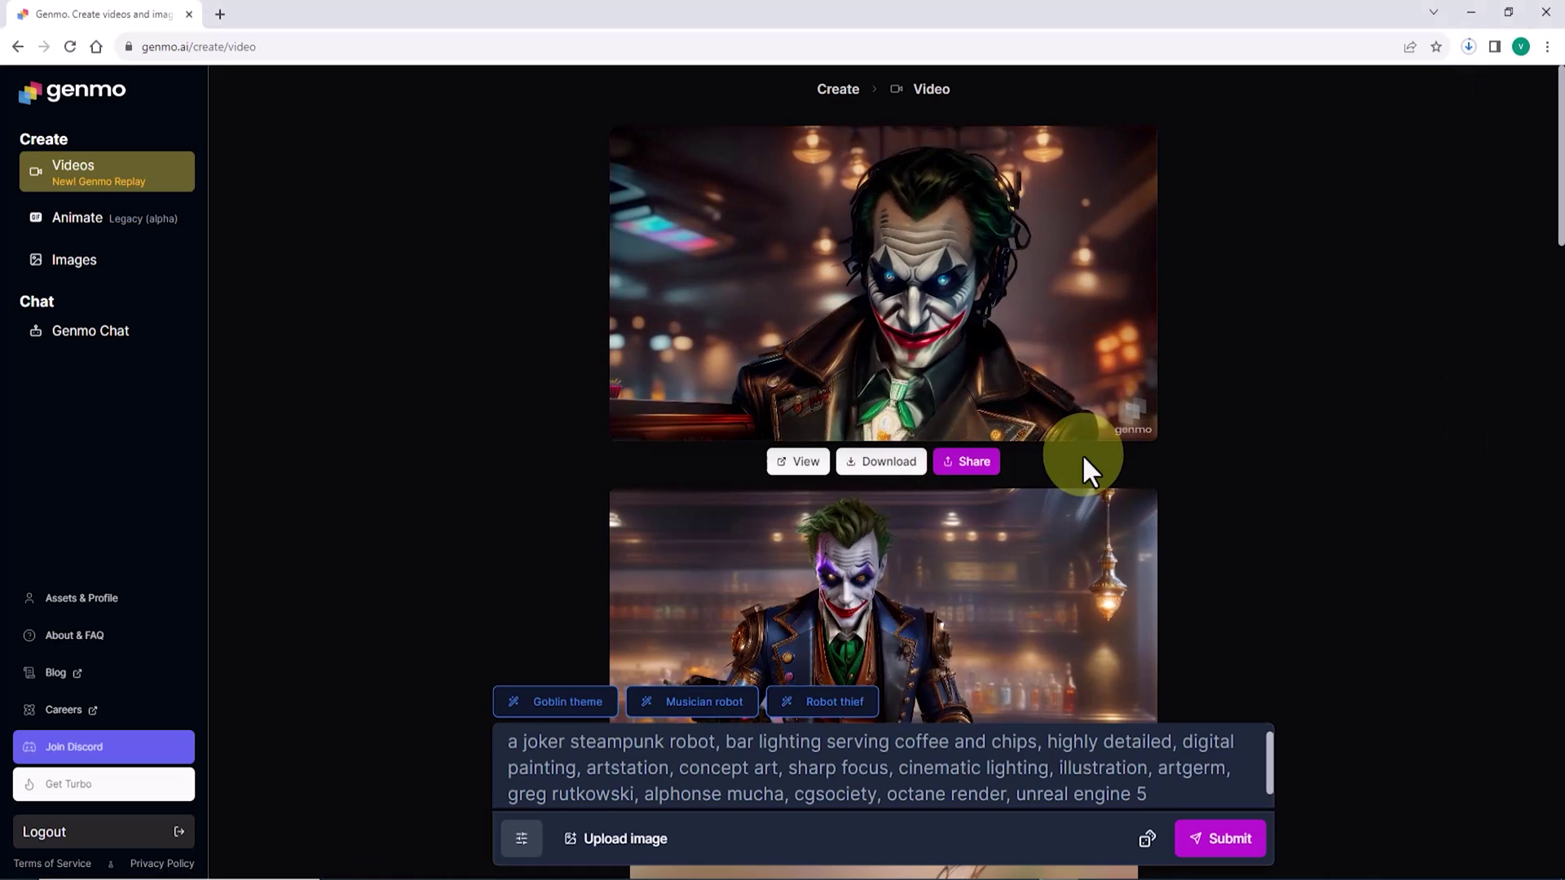
left_click(1467, 46)
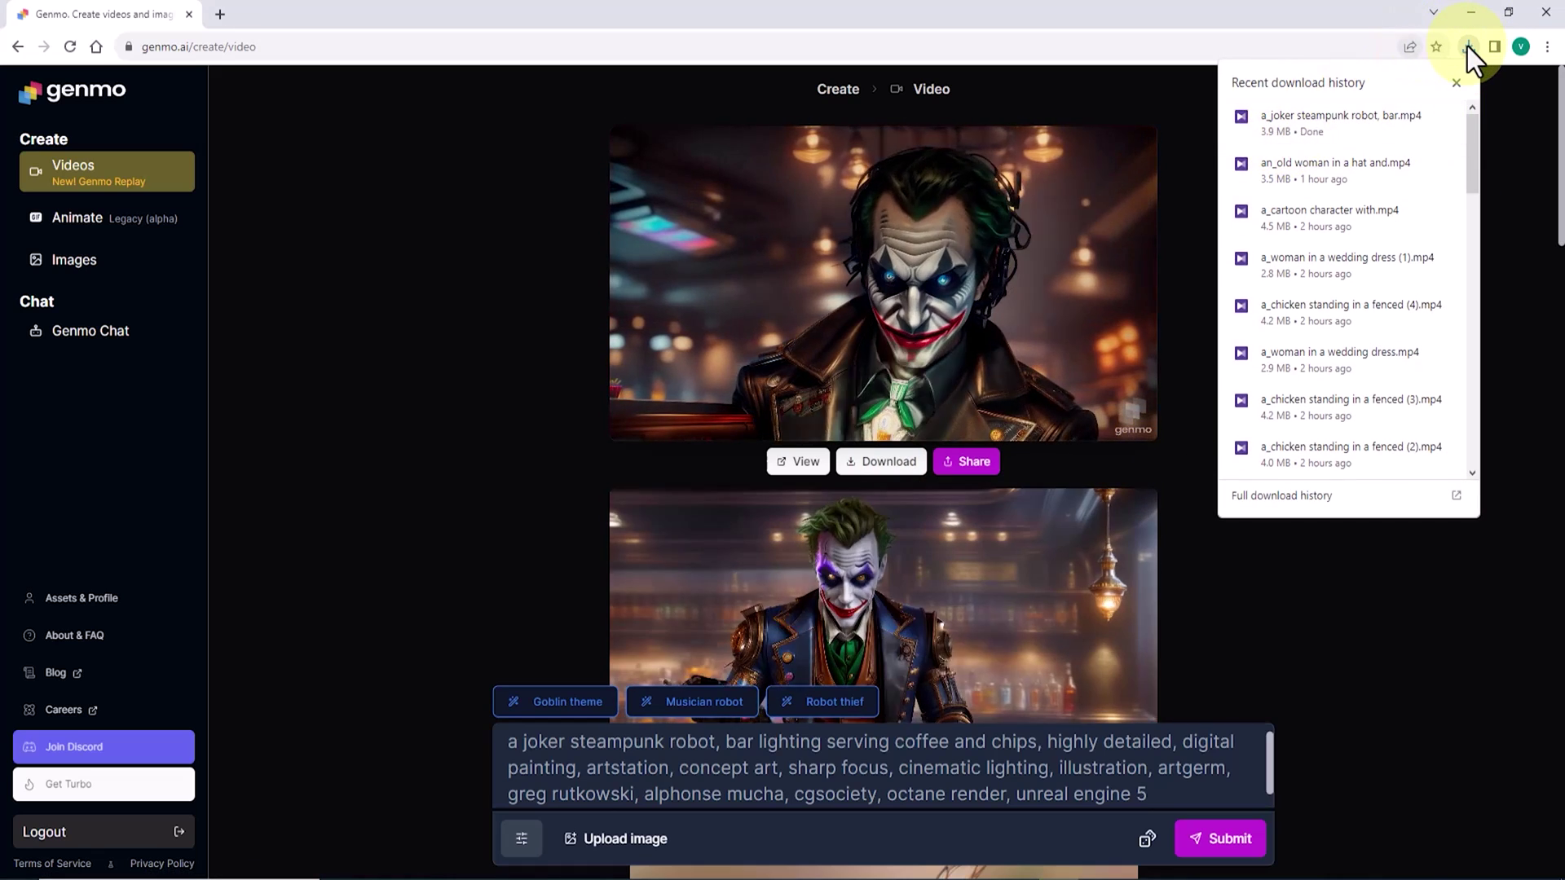
left_click(1468, 46)
left_click(1100, 404)
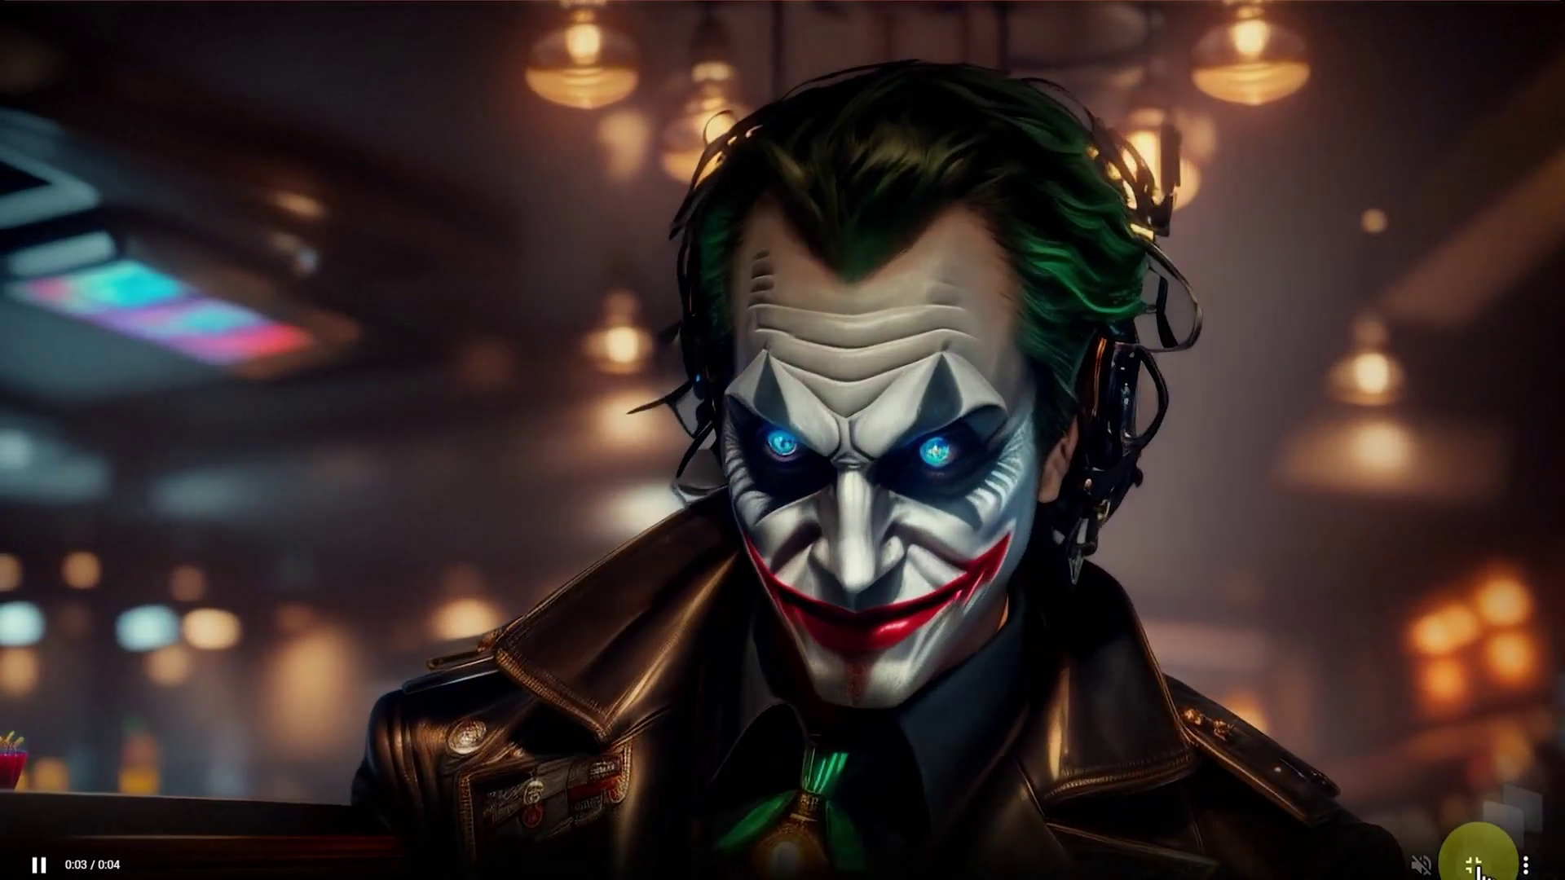
Exit full-screen playback of the joker clip
left_click(1475, 864)
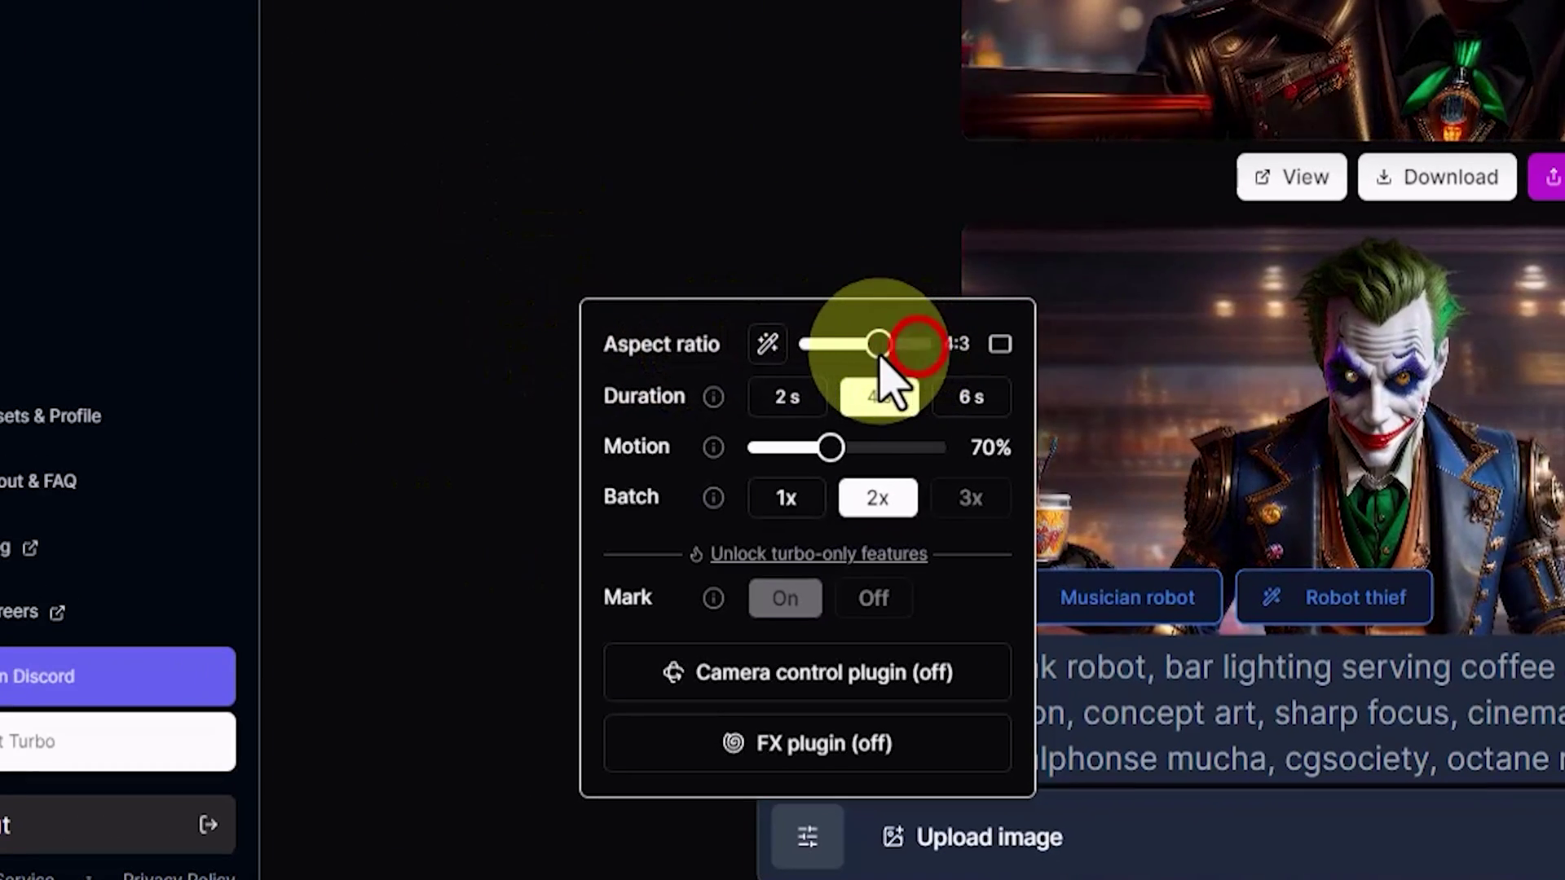
Try portrait aspect ratios 3:4 and 2:3, then cycle duration through 2 s and 6 s, ending at 4 s
left_click_drag(880, 353, 987, 358)
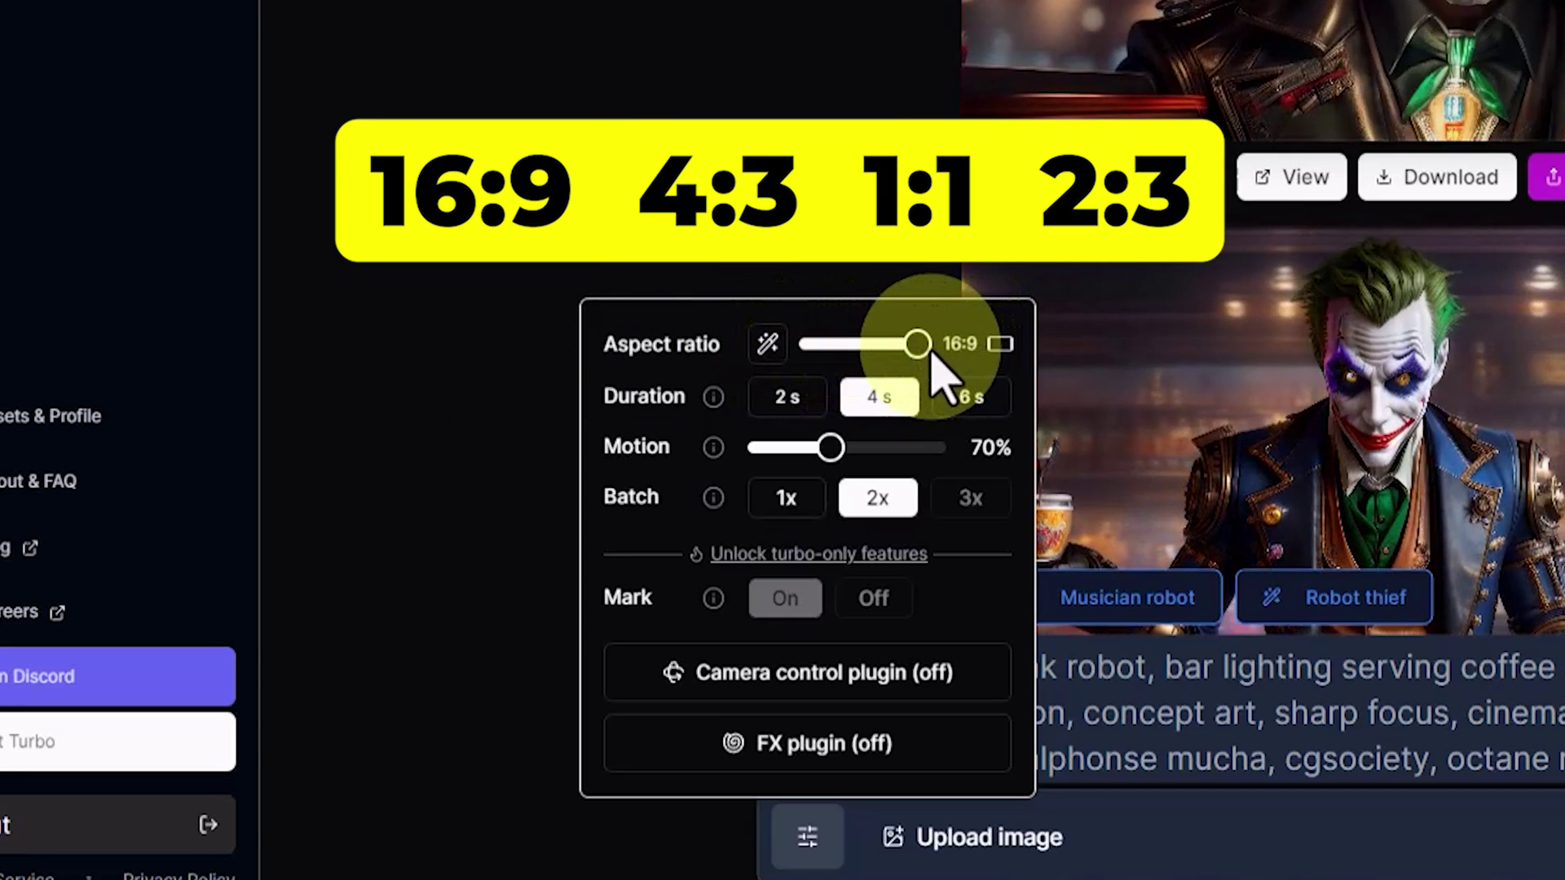
left_click_drag(916, 348, 976, 359)
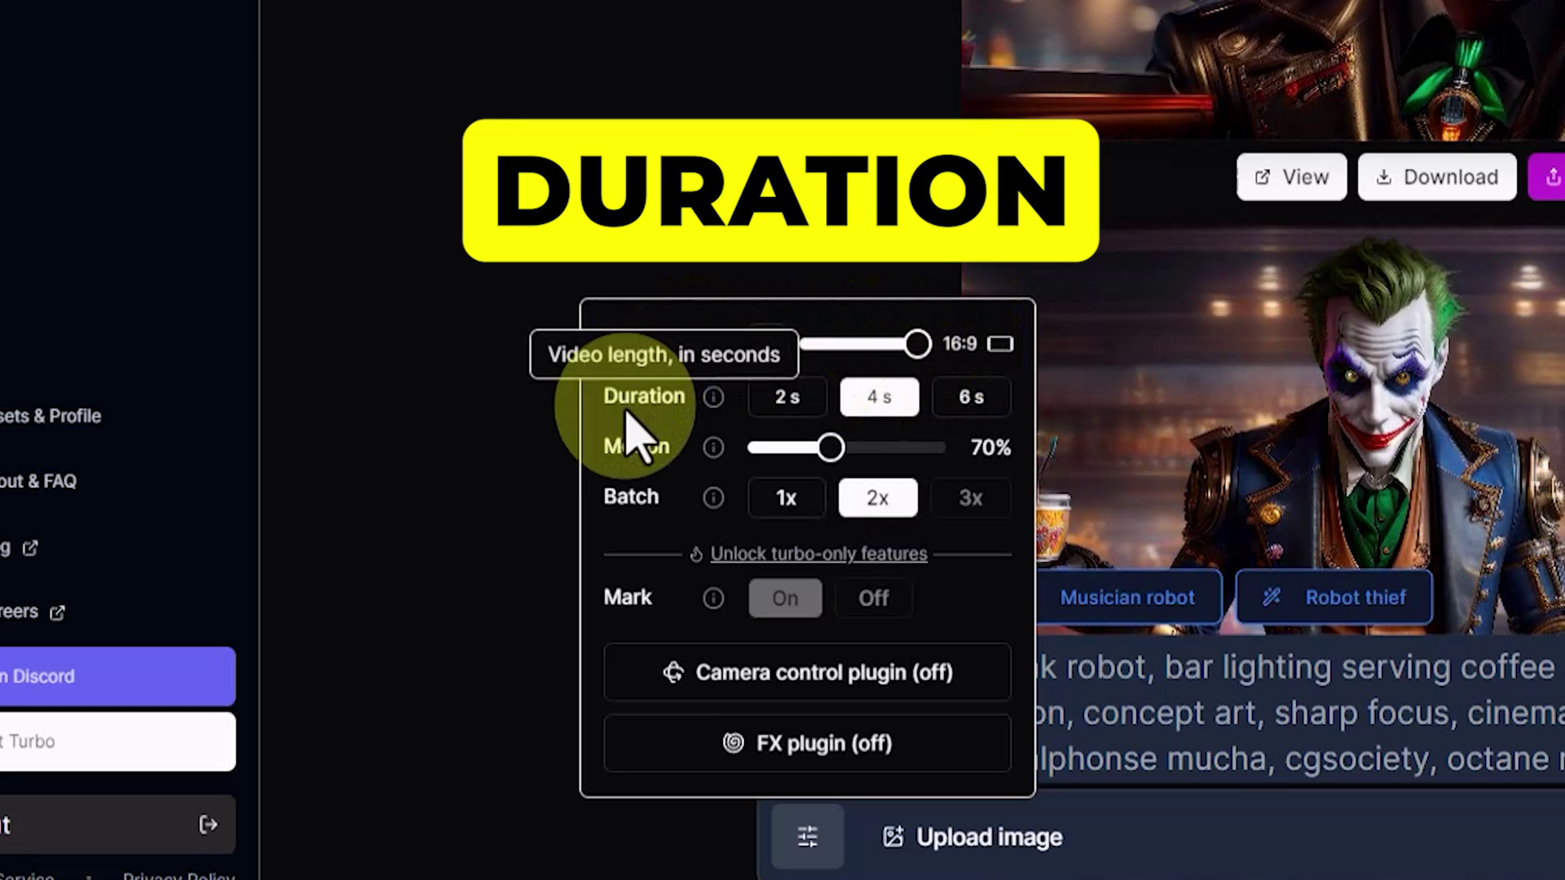
left_click(796, 401)
left_click(967, 396)
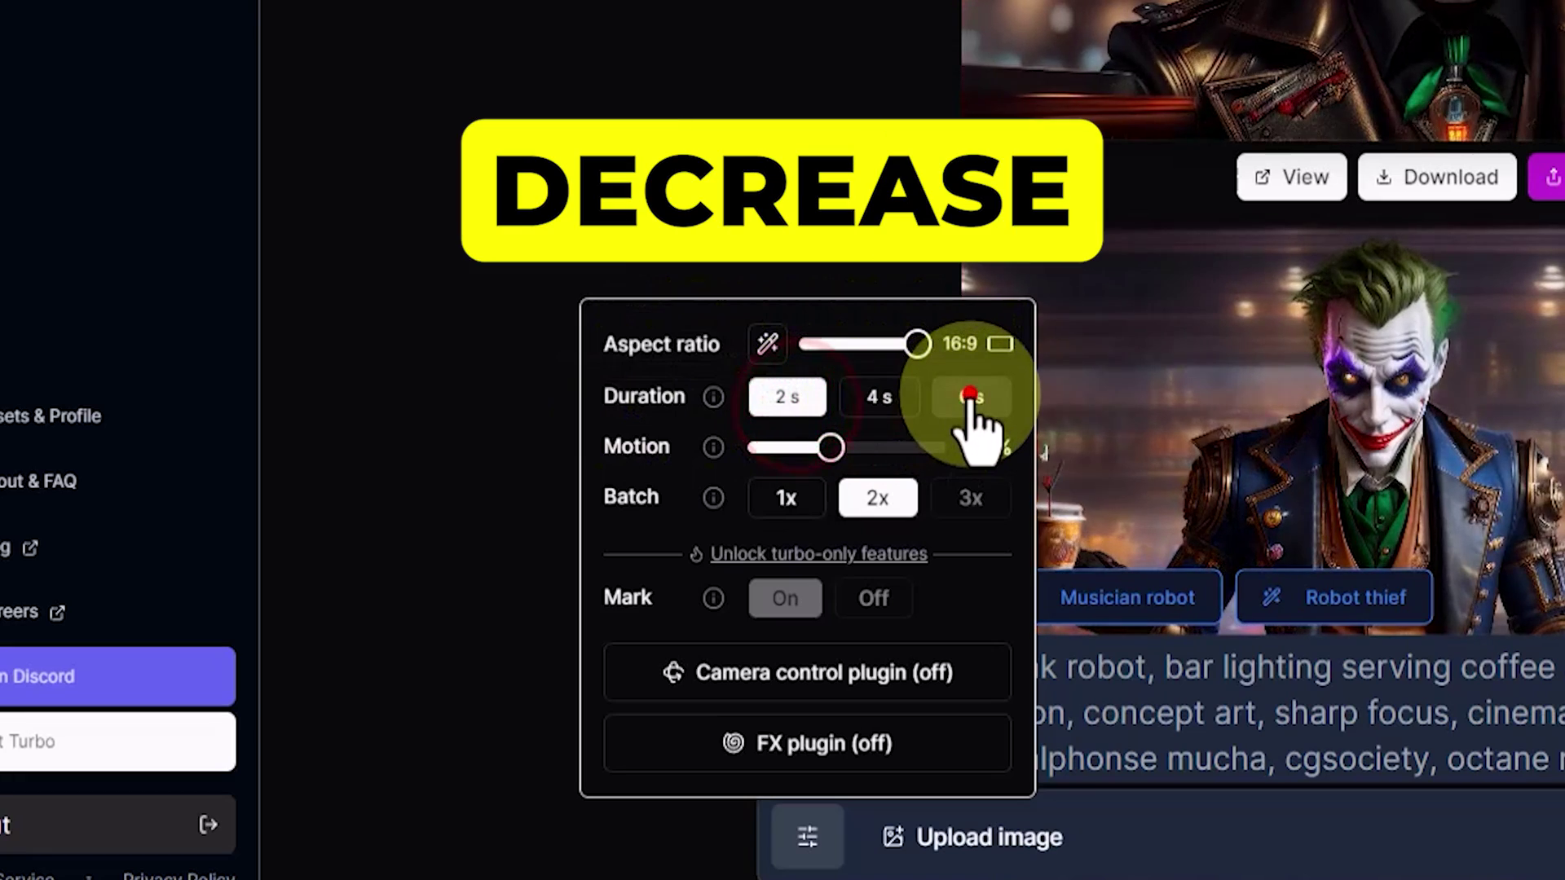
left_click(879, 397)
left_click(779, 395)
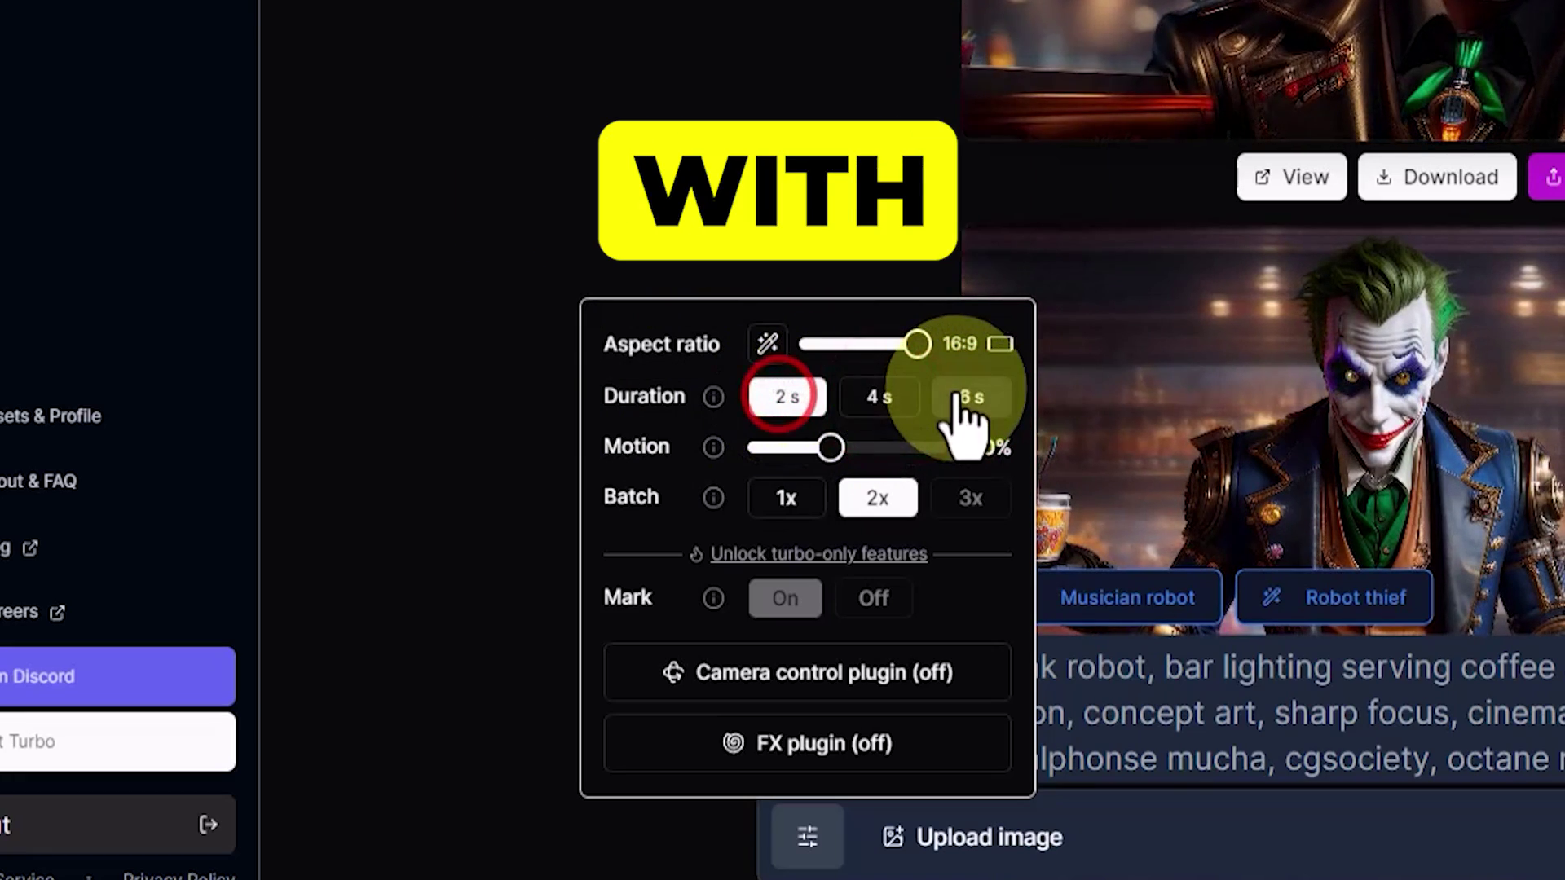
left_click(966, 396)
left_click(876, 396)
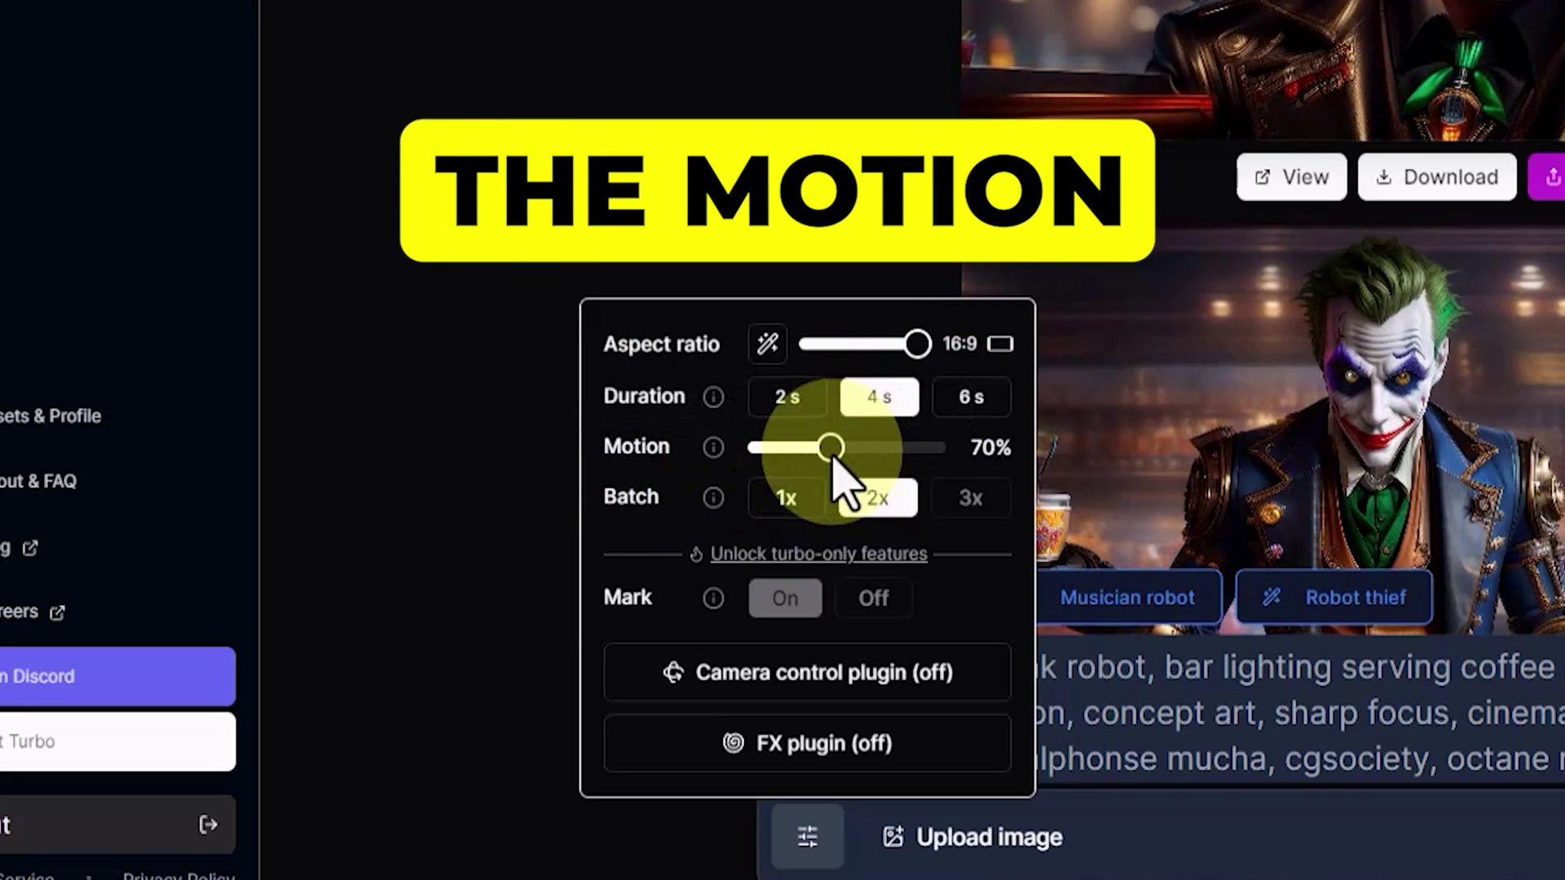
Set motion to 93% and keep the batch at 2x after trying 1x
left_click_drag(833, 455, 957, 464)
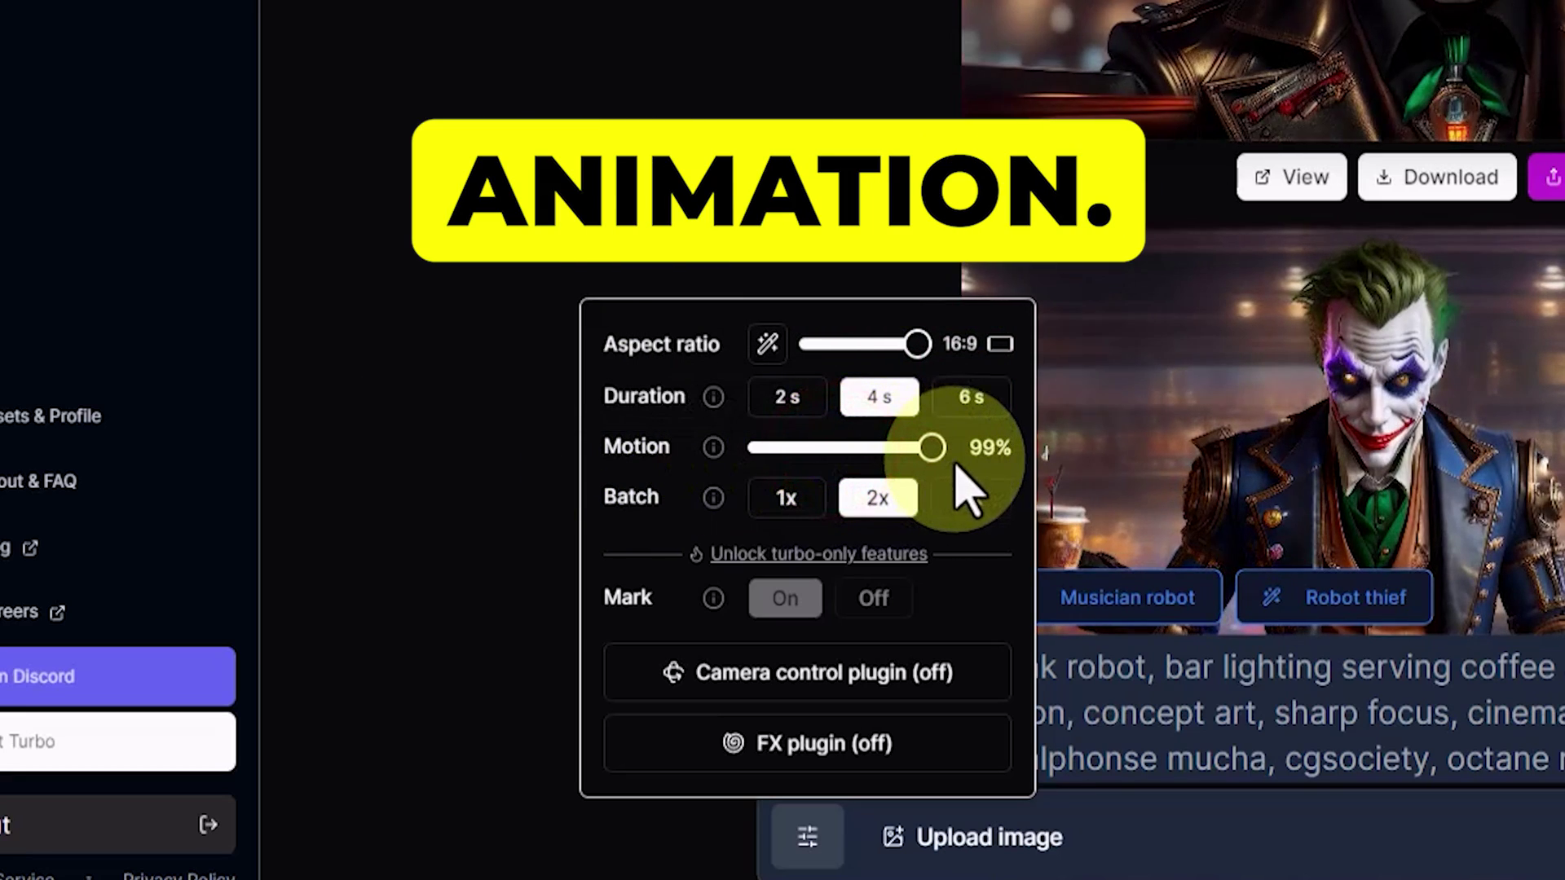
left_click_drag(838, 463, 911, 463)
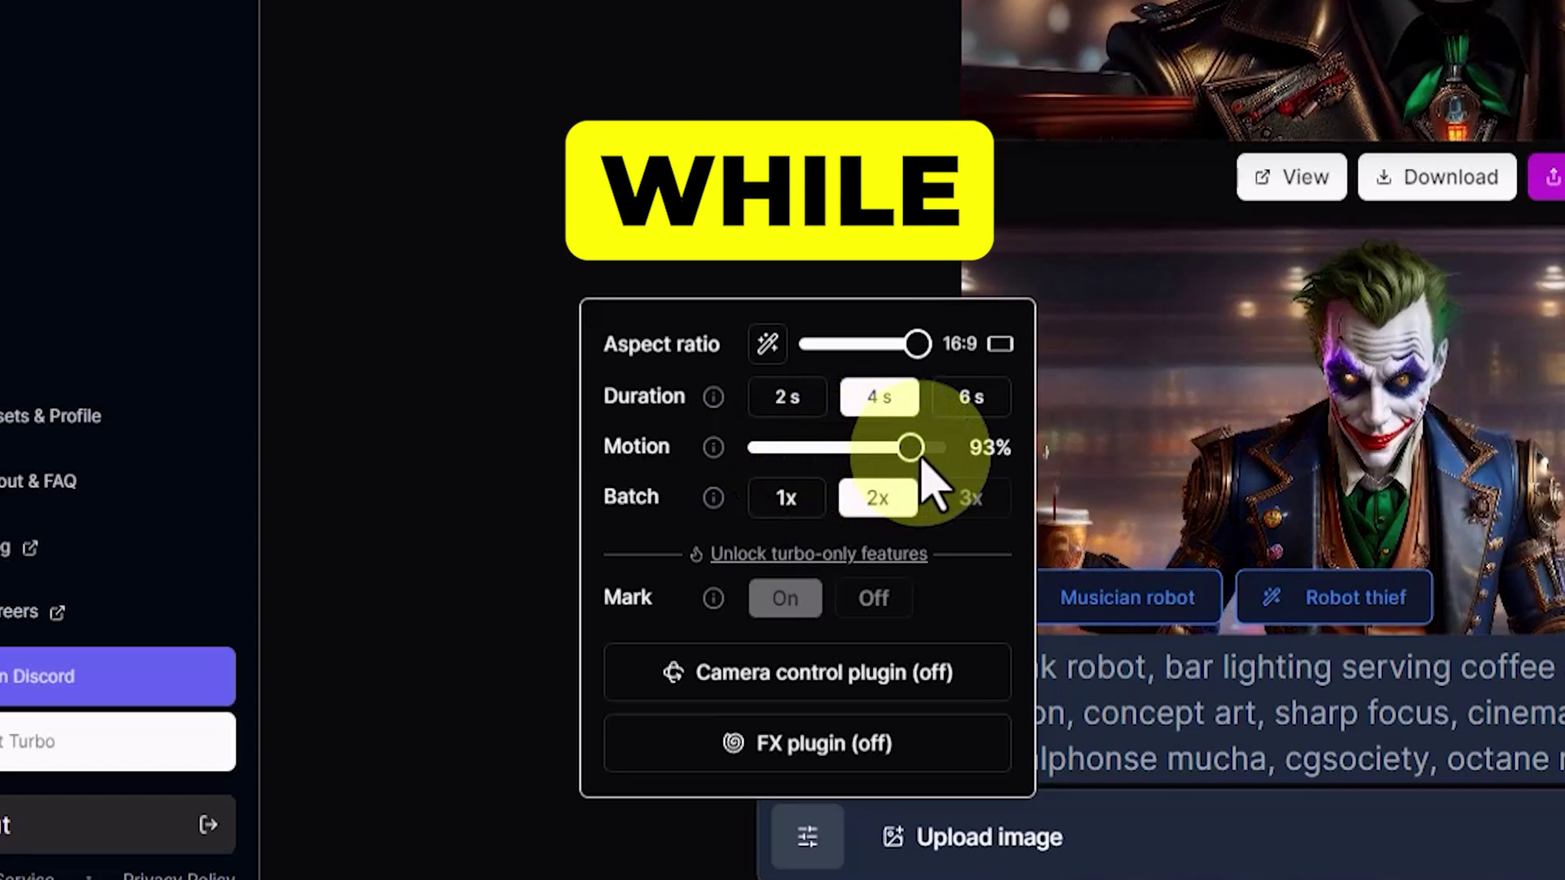
mouse_move(634, 522)
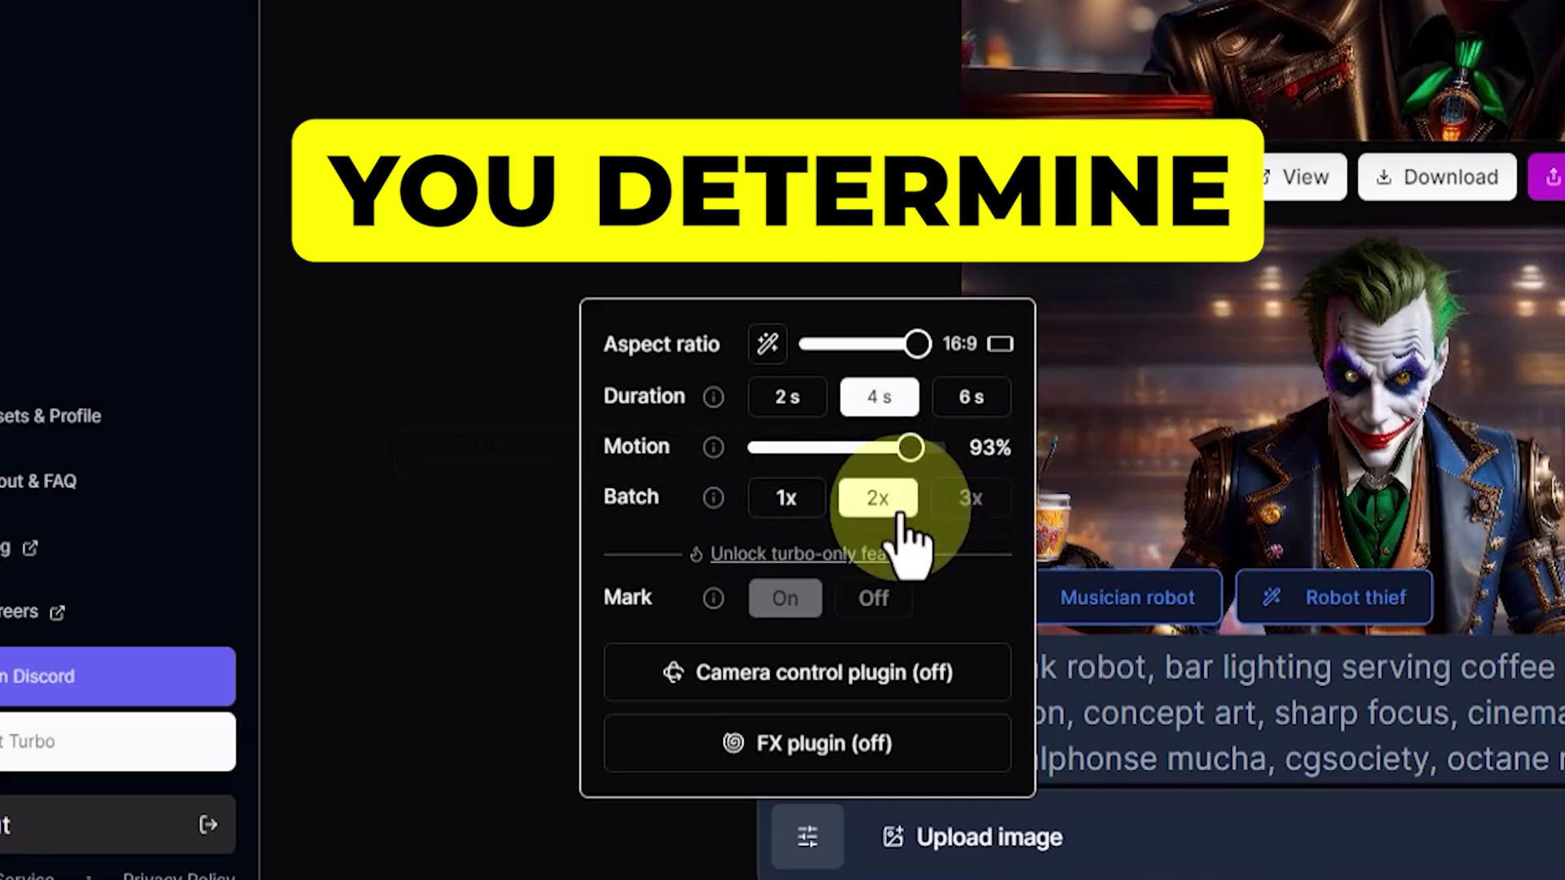
left_click(793, 493)
left_click(875, 498)
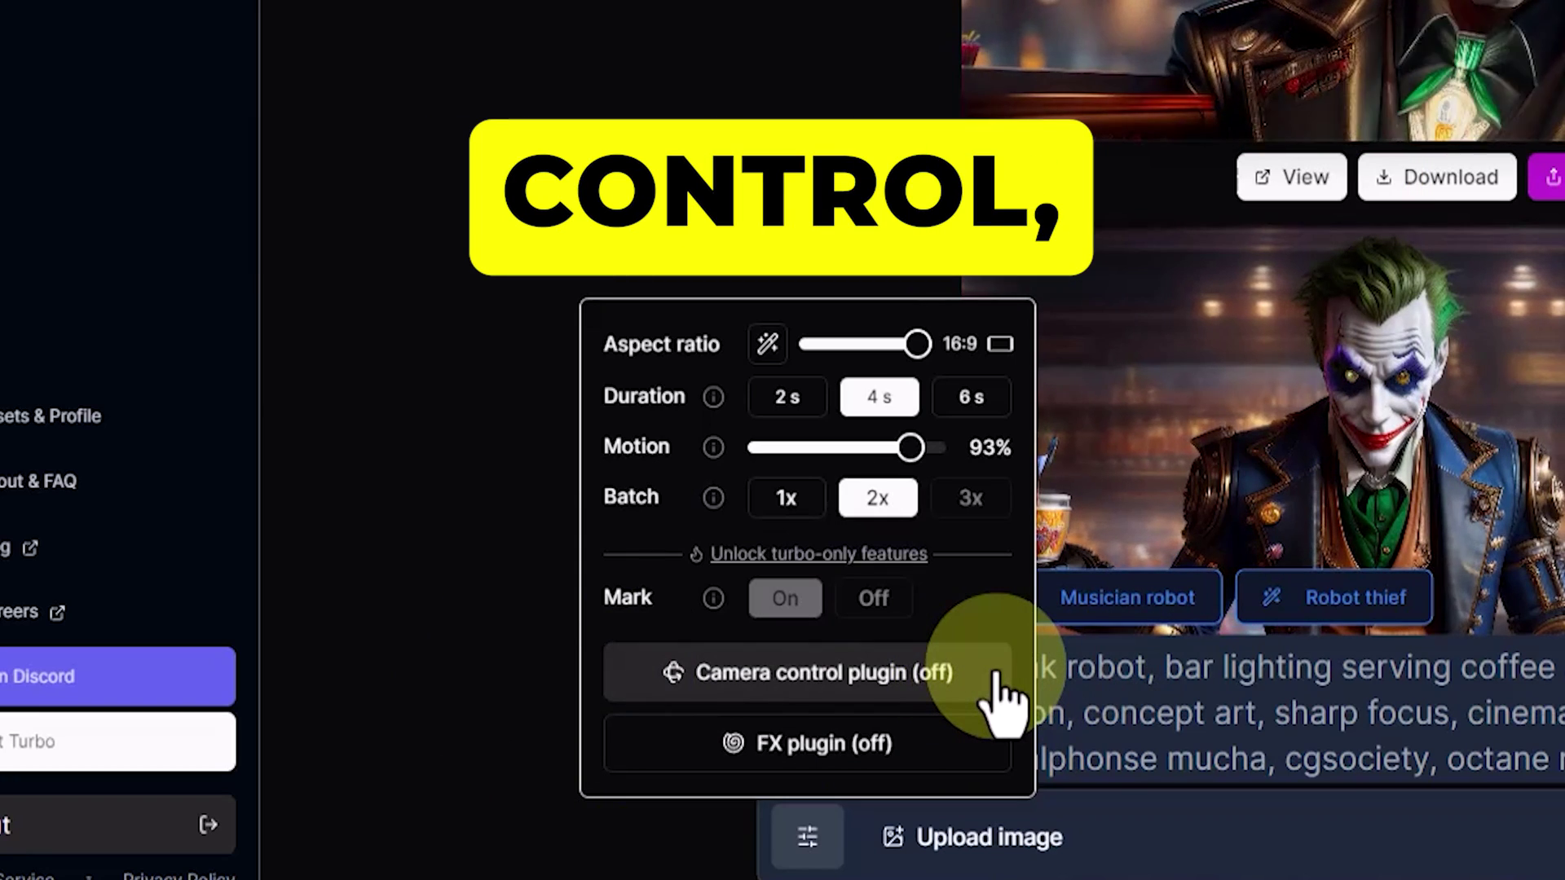
Enable camera control with a zoom-in and roll the camera 10° clockwise
left_click(992, 671)
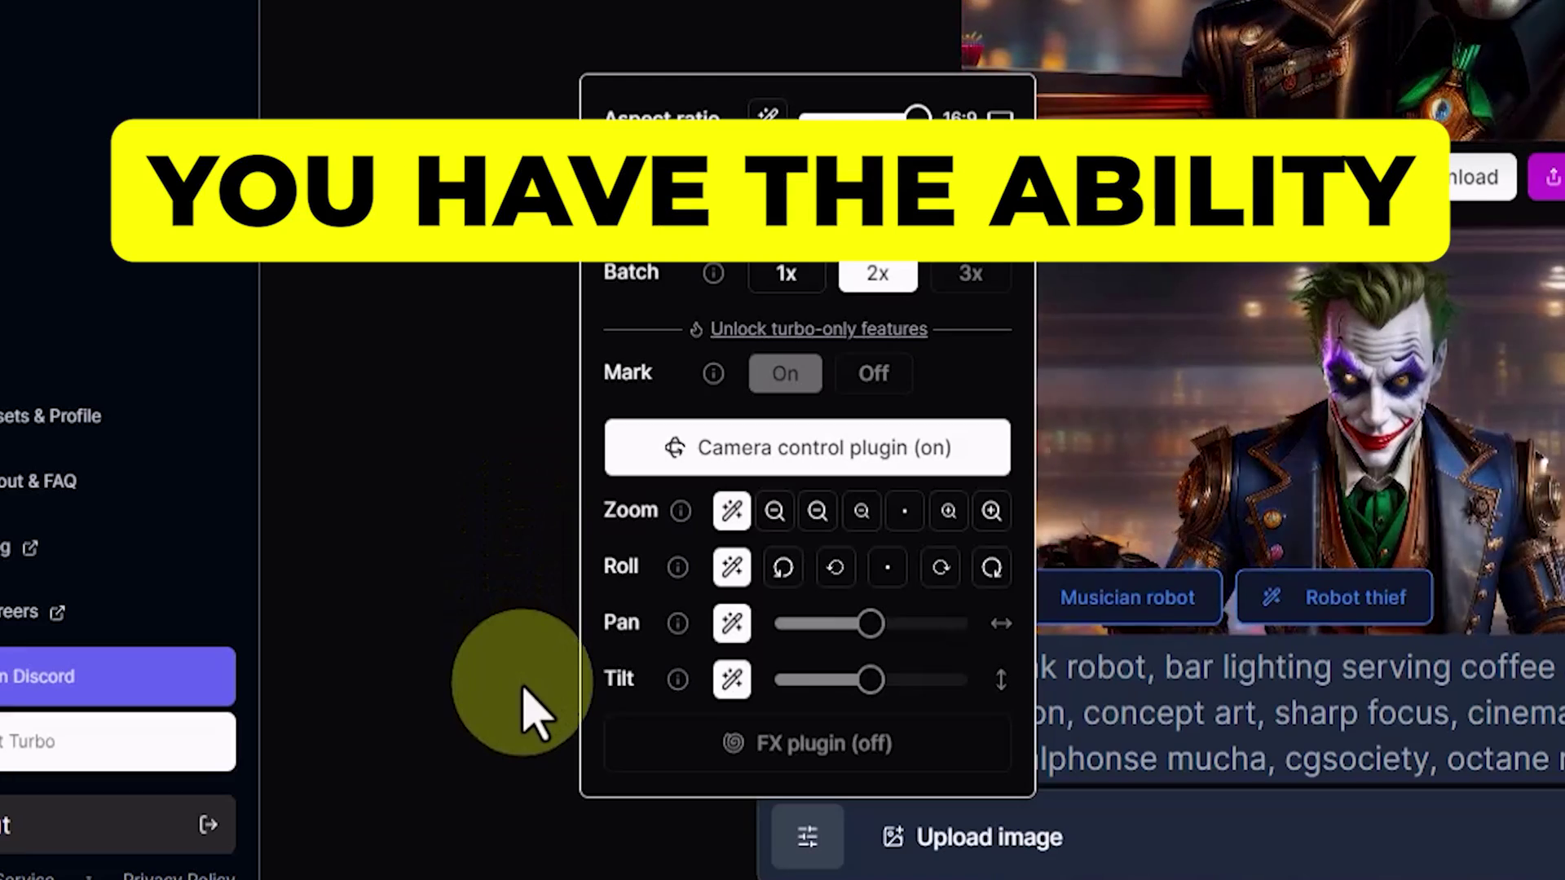
left_click(731, 571)
left_click(731, 681)
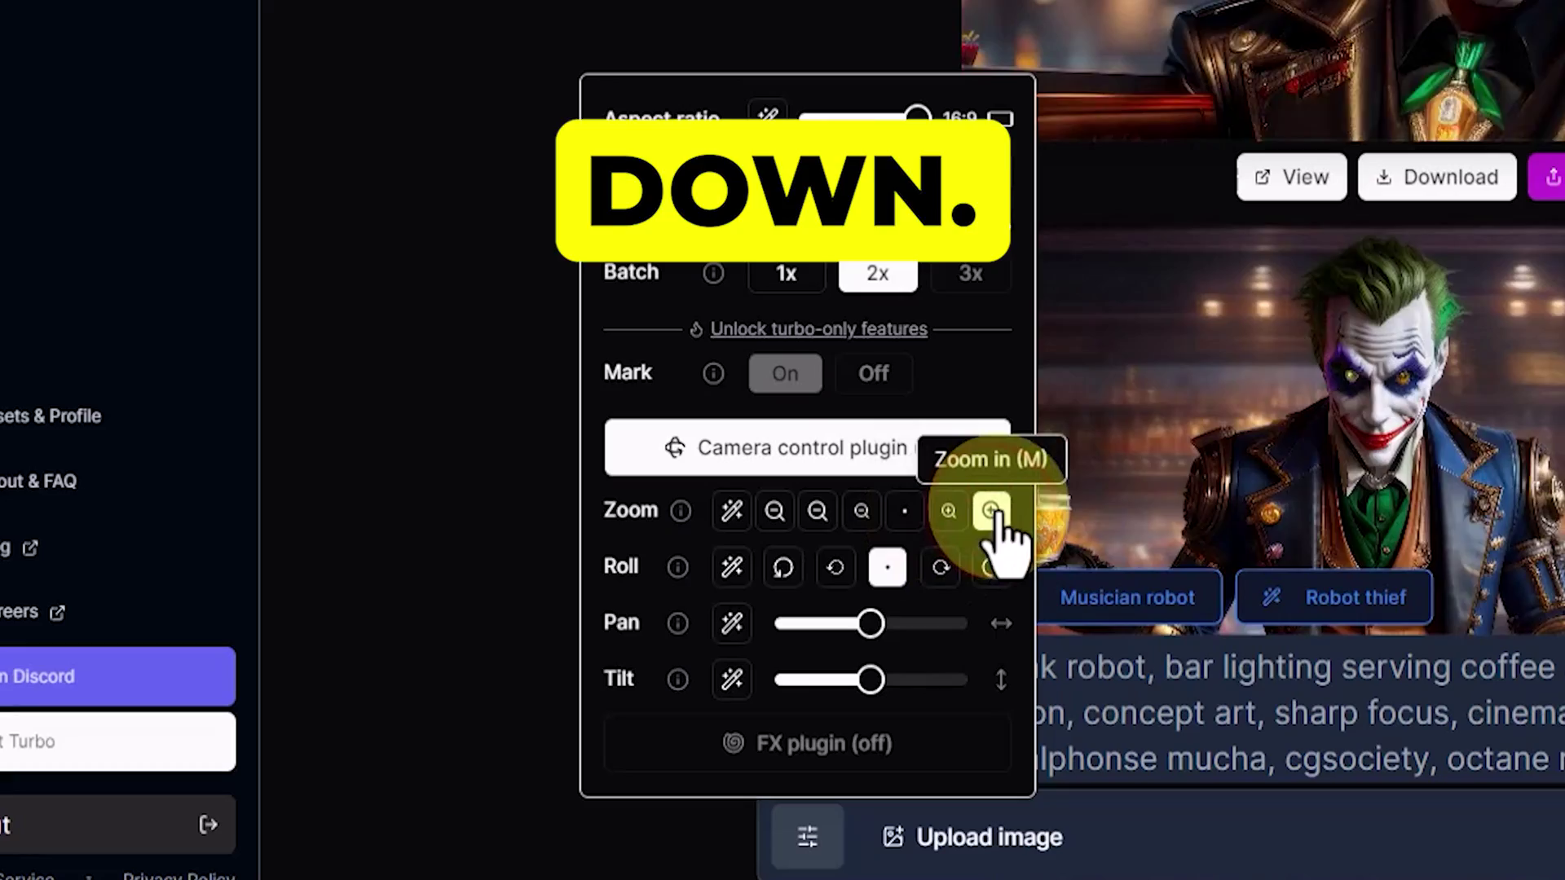
left_click(783, 567)
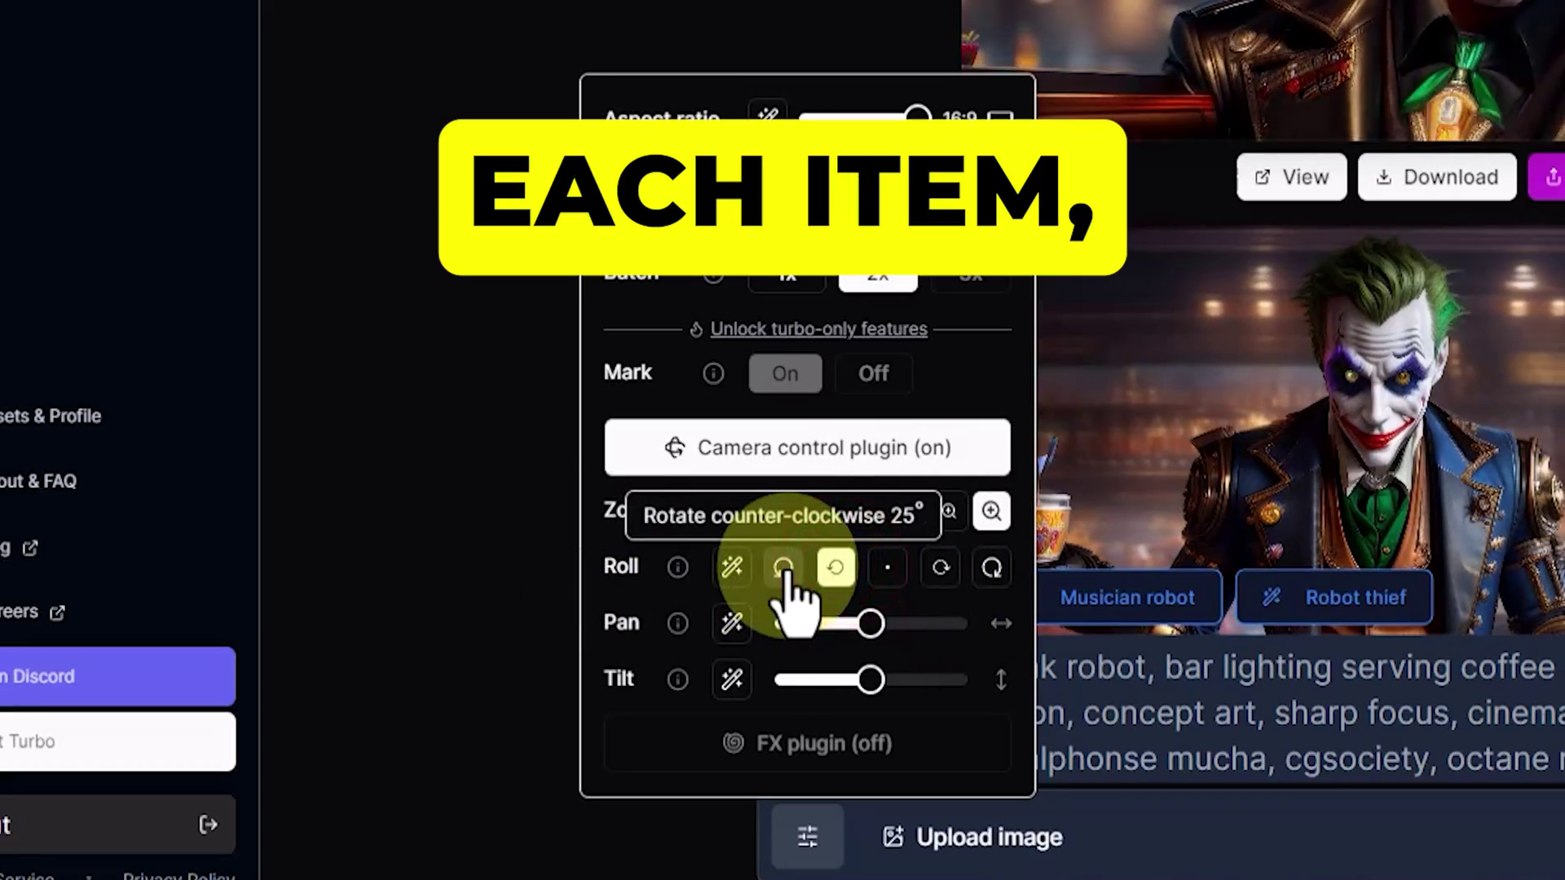
left_click(939, 567)
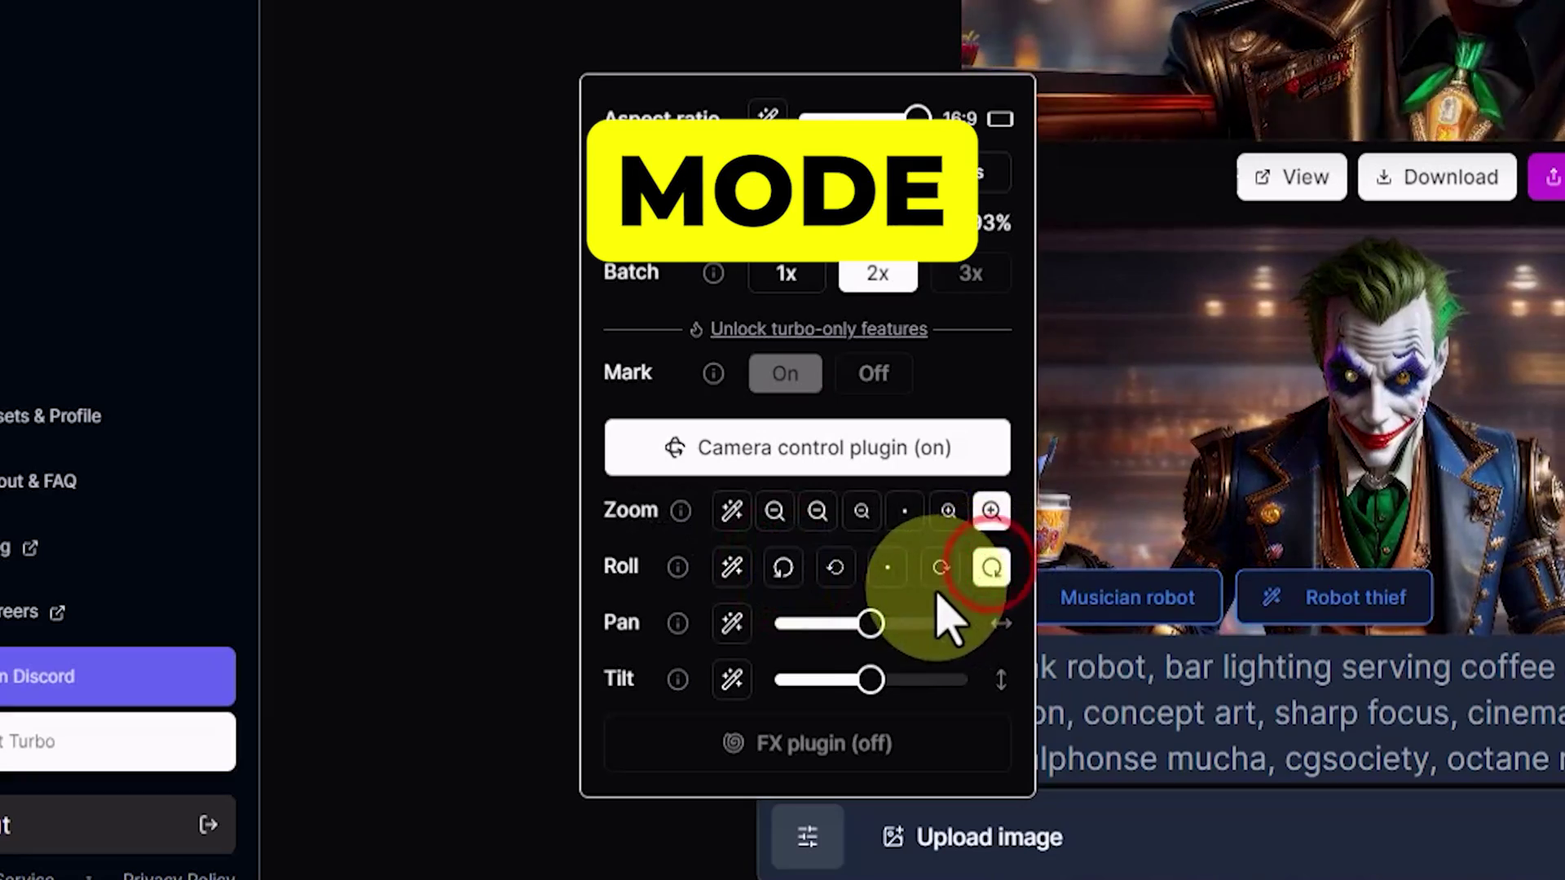
left_click(940, 568)
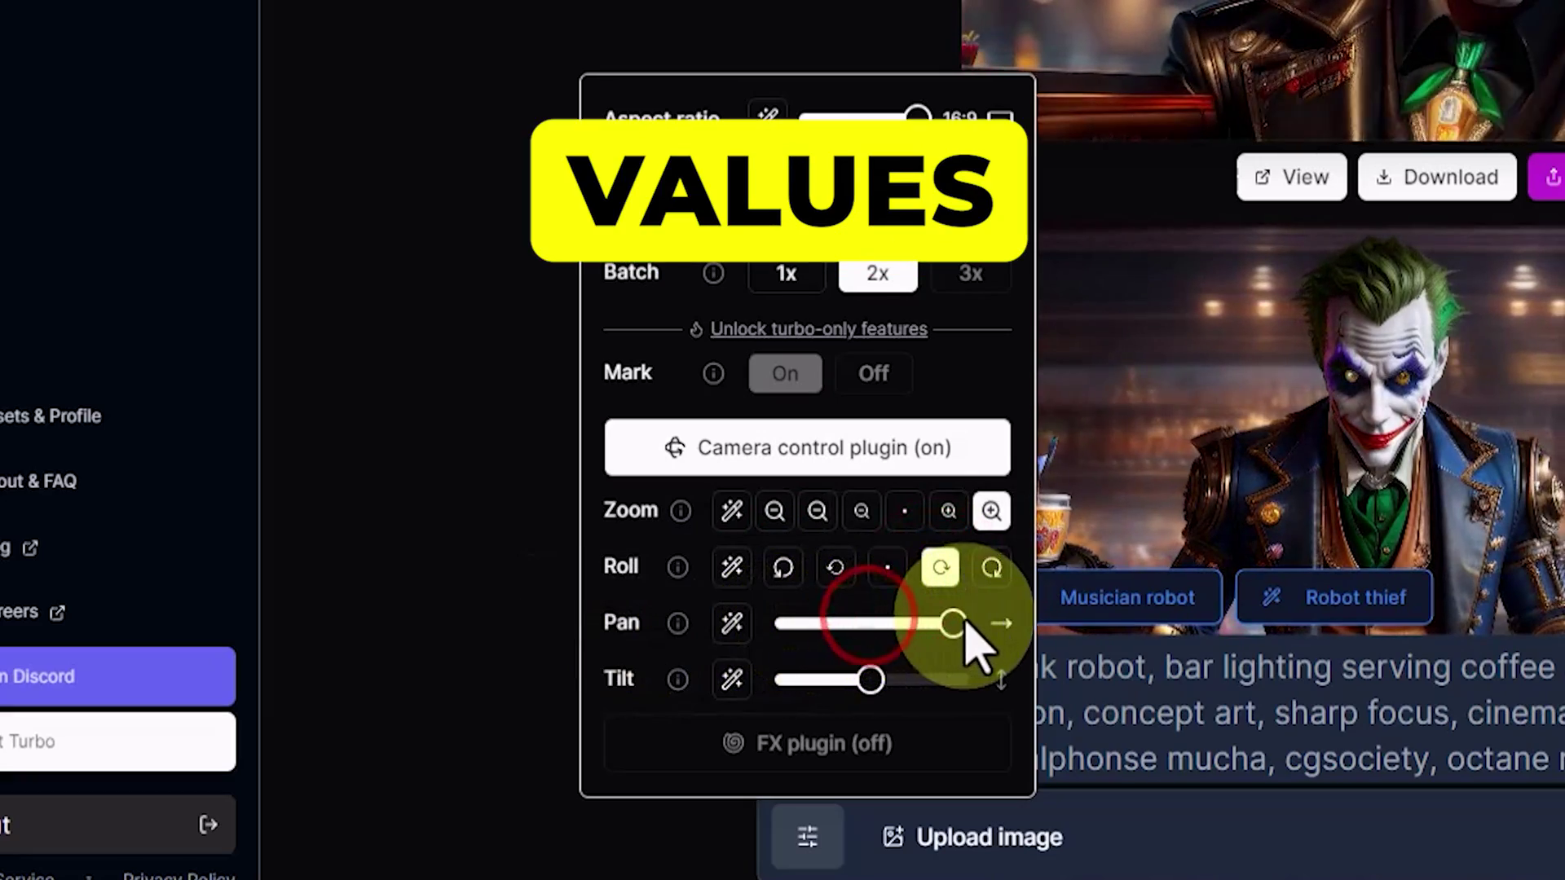
Pan the camera right, tilt it upward, and reset the roll to no rotation
left_click_drag(952, 623, 879, 623)
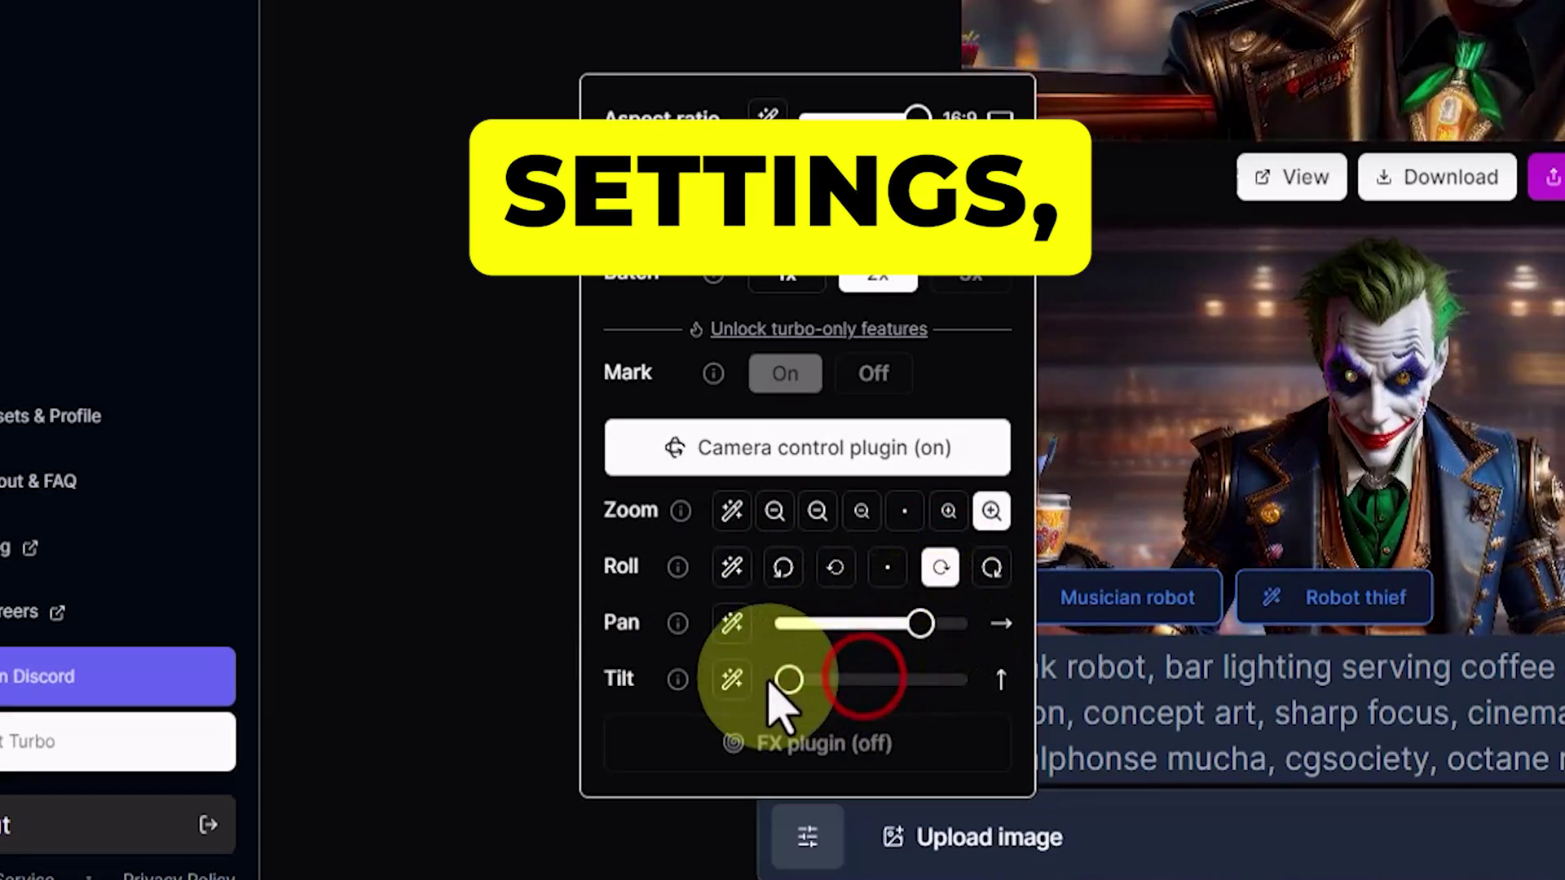
left_click_drag(771, 684, 949, 686)
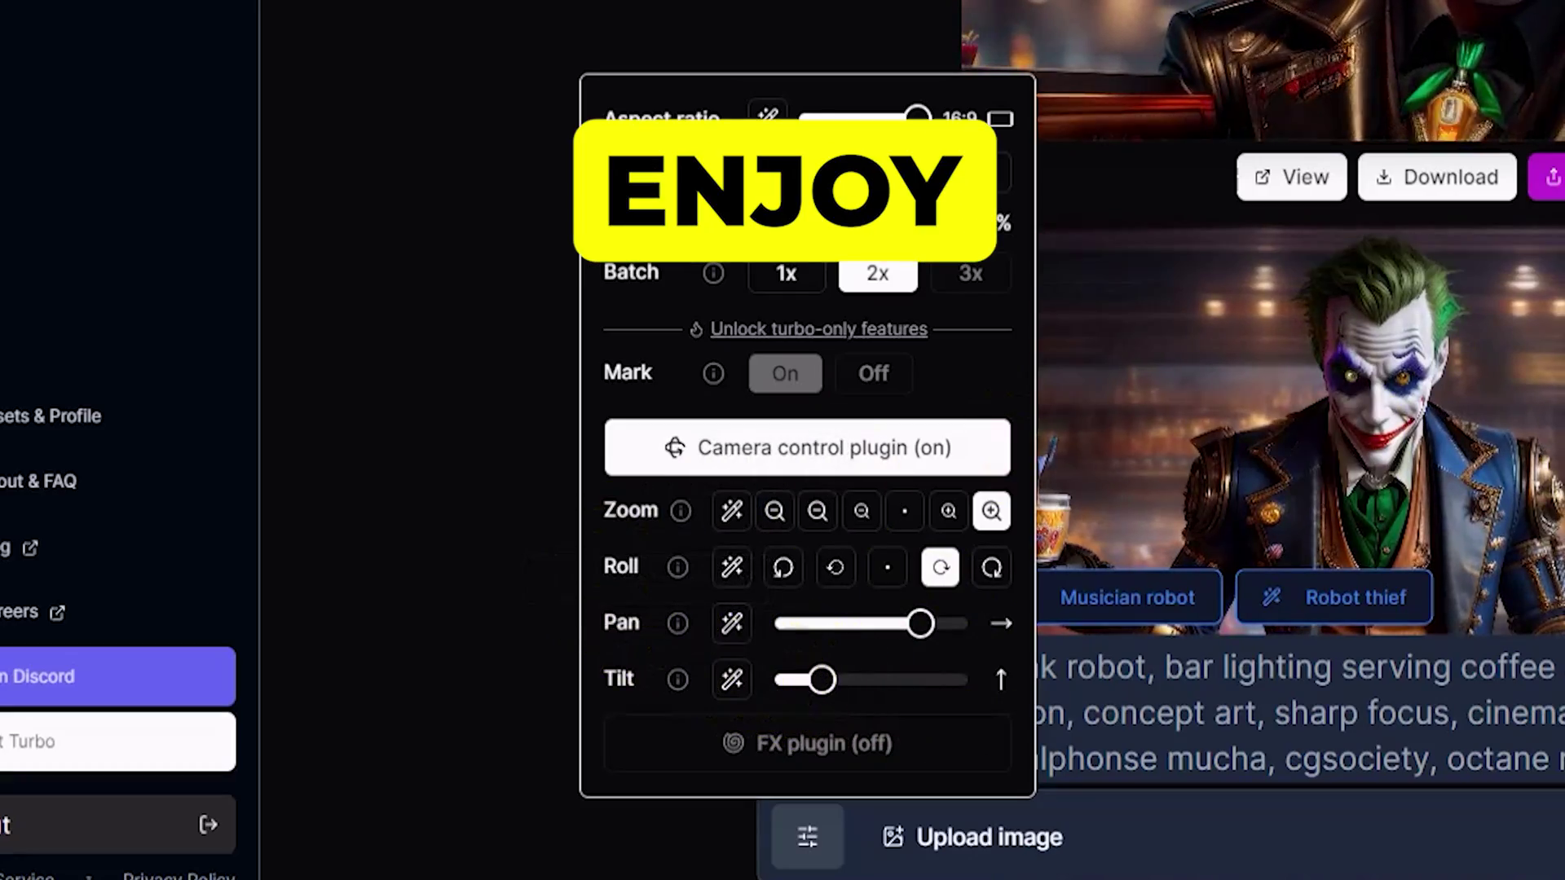
left_click(897, 563)
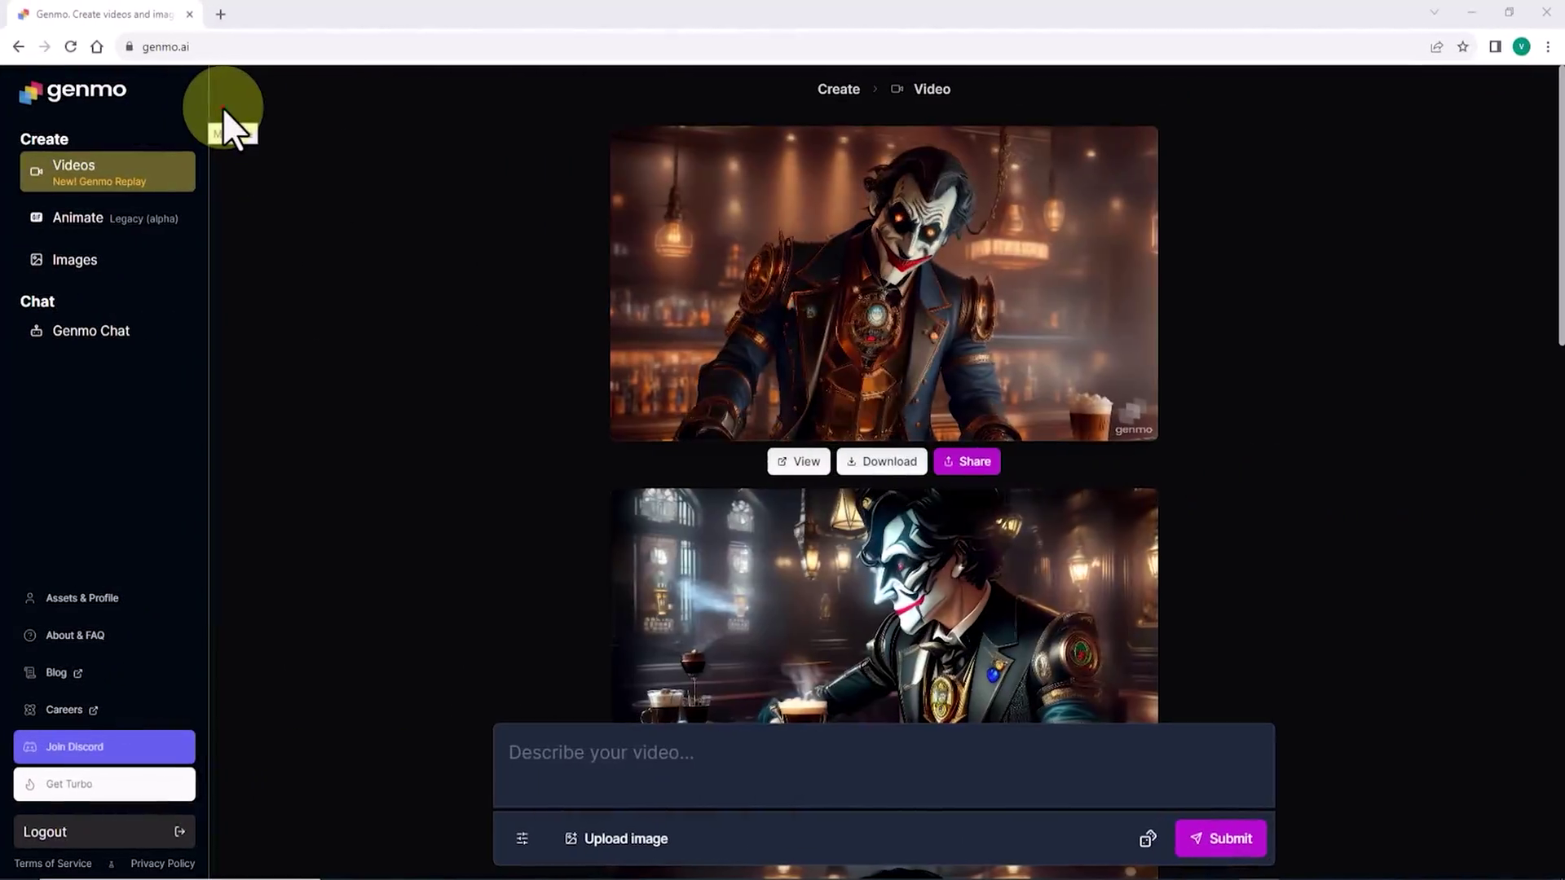
Upload the queen-girl princess jpg, auto-filling the prompt 'a close up of a person wearing a tiara'
left_click(220, 106)
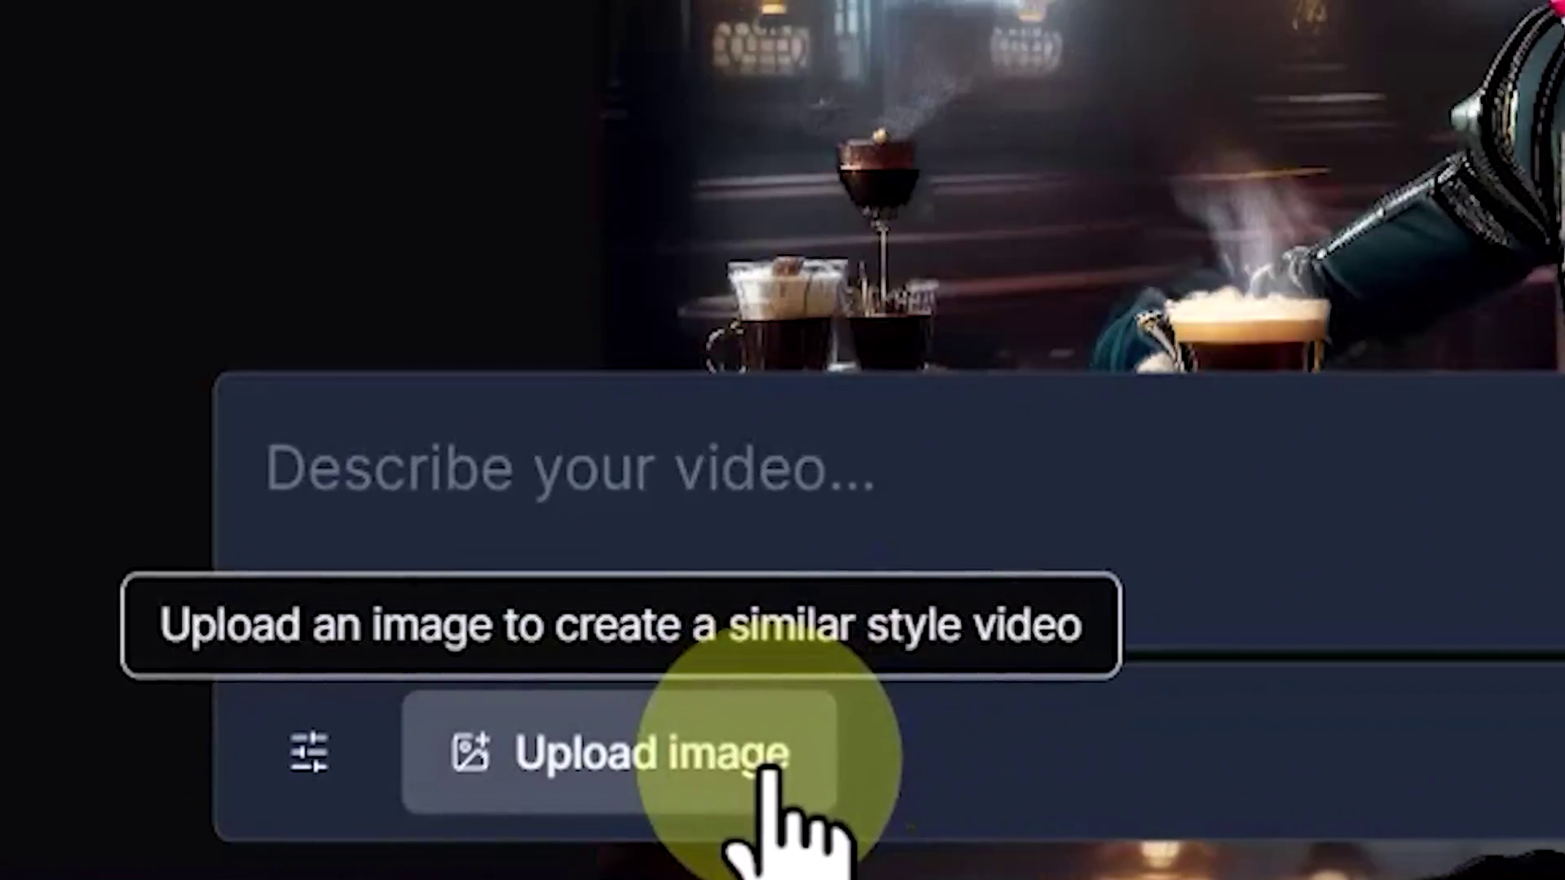
left_click(764, 758)
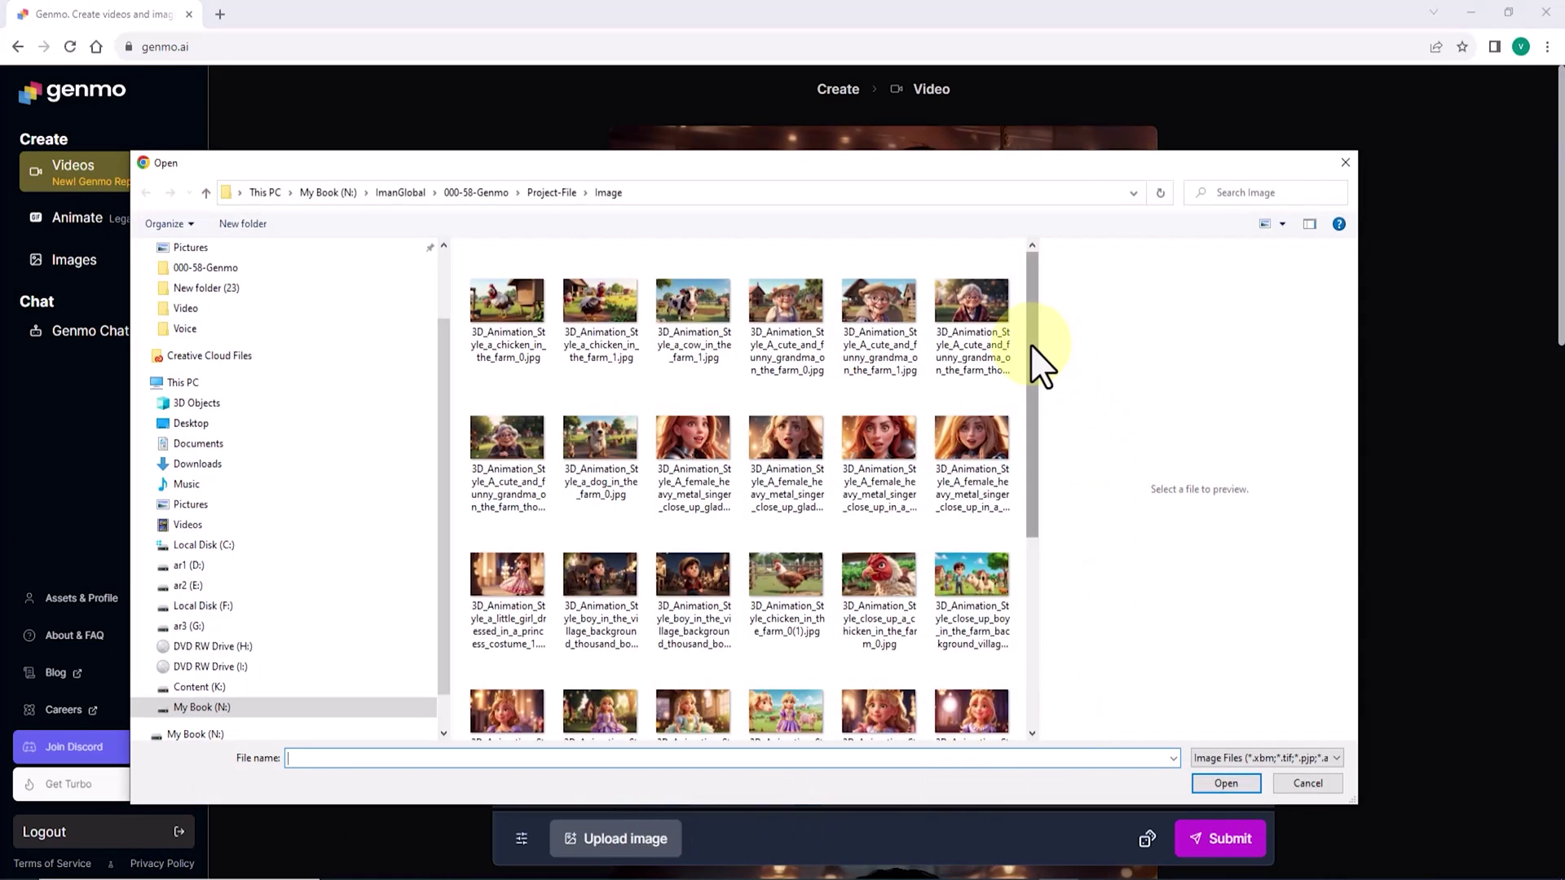
left_click_drag(1031, 345, 1050, 526)
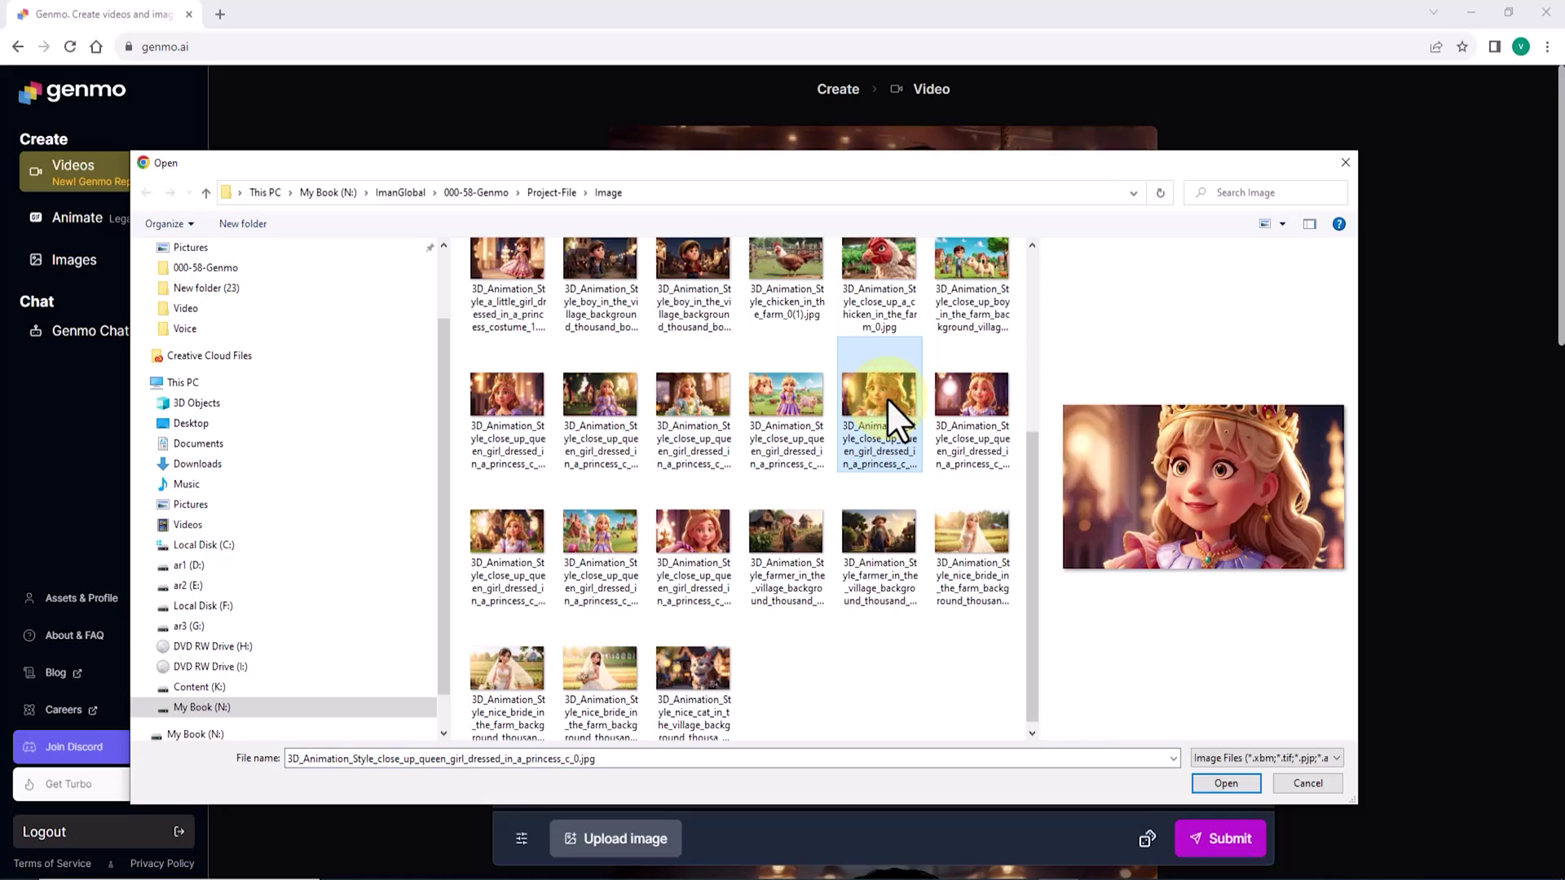
left_click(1231, 785)
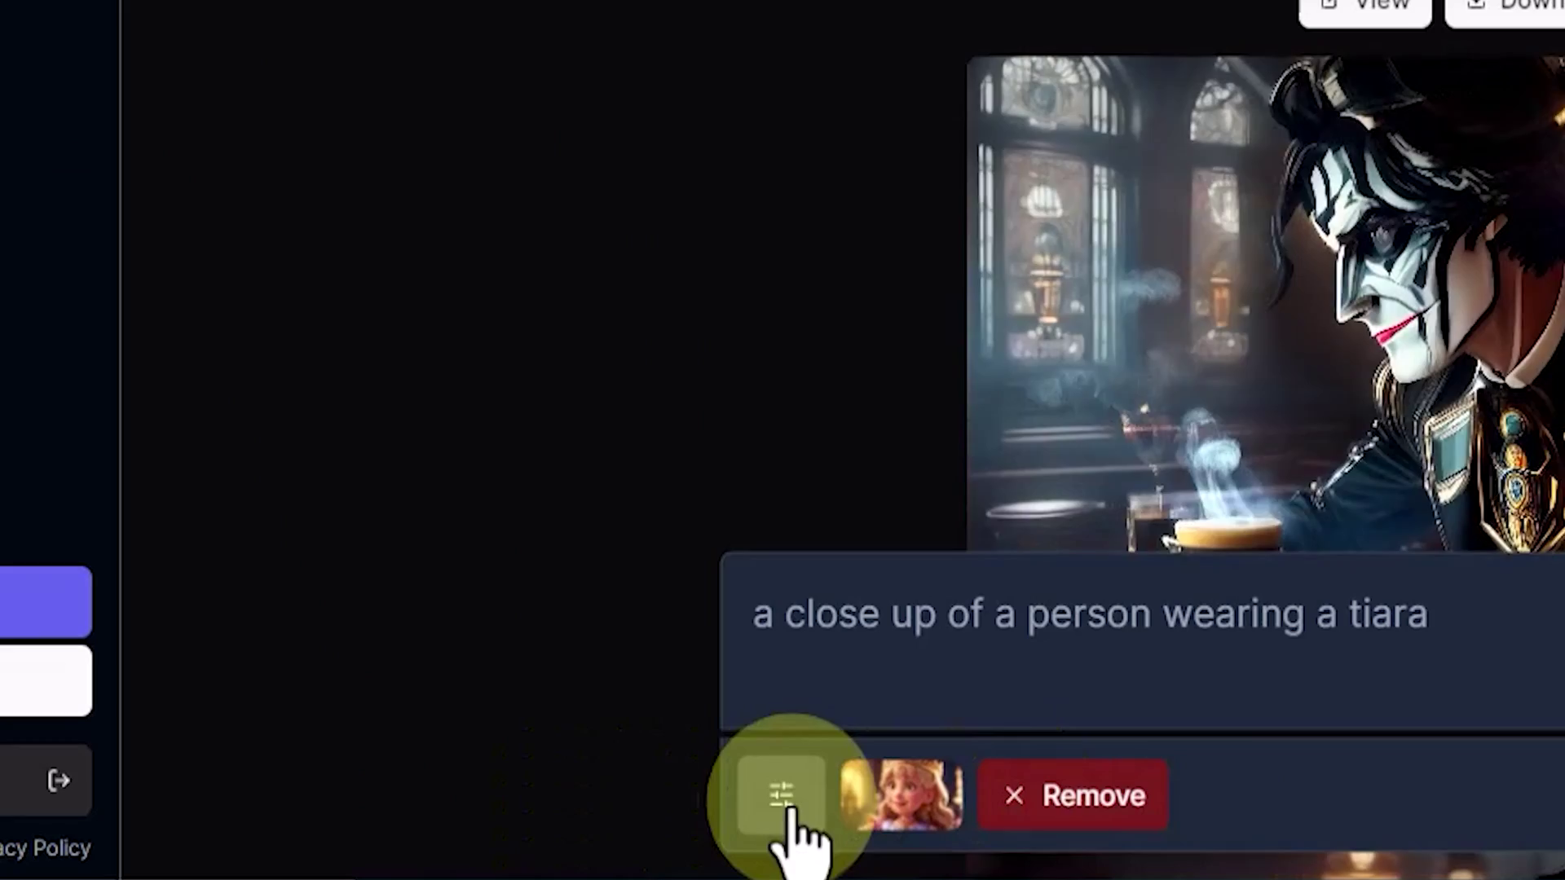
Keep Auto aspect ratio and set Preserve to 76% and Motion to 88%
left_click(777, 795)
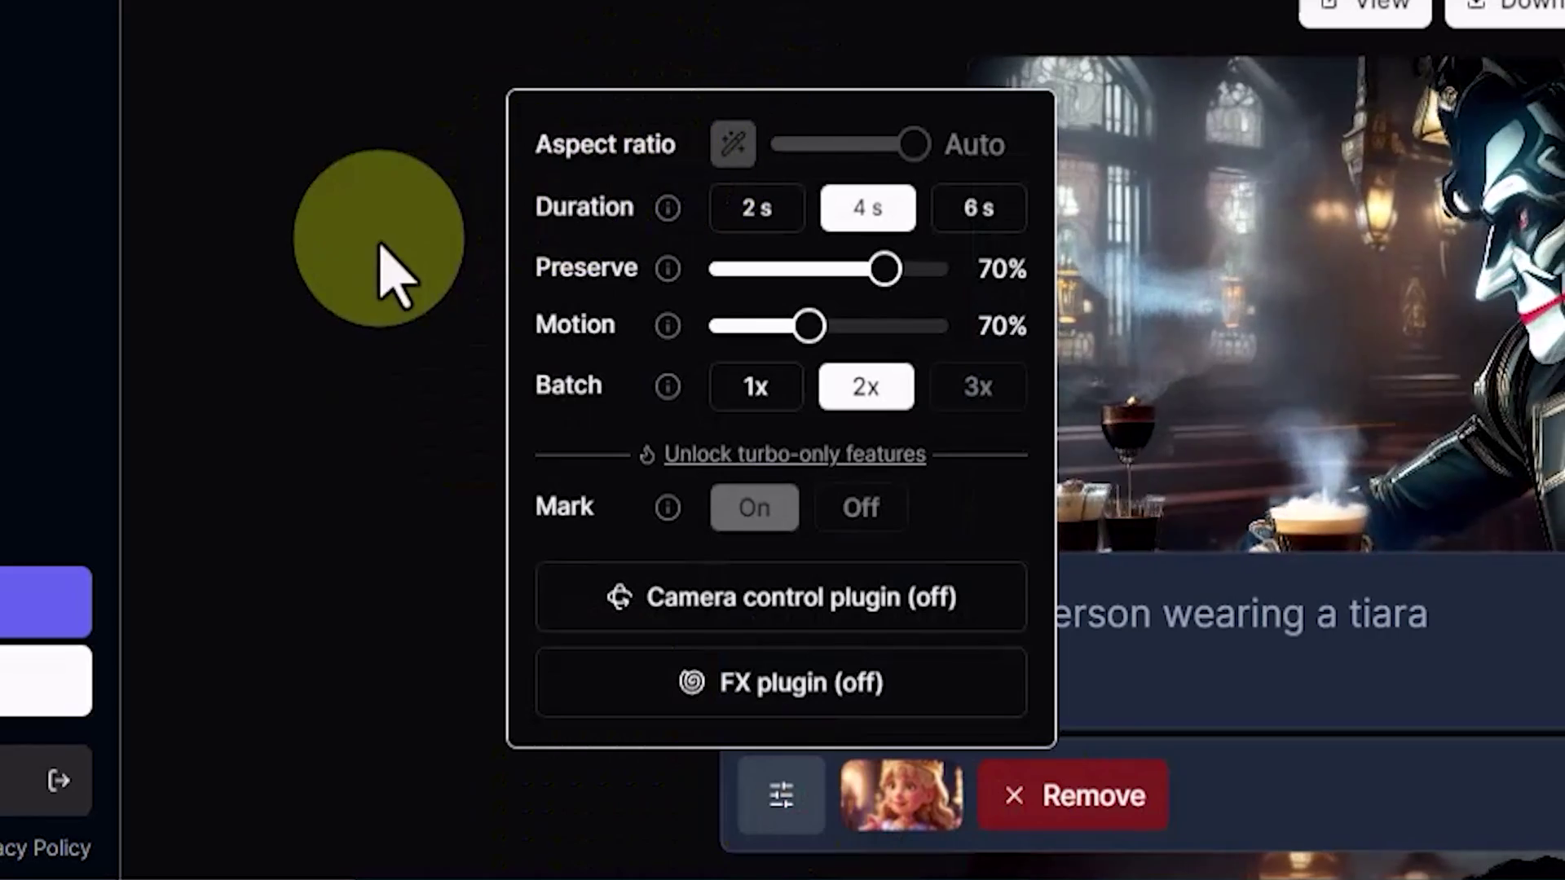
left_click(732, 147)
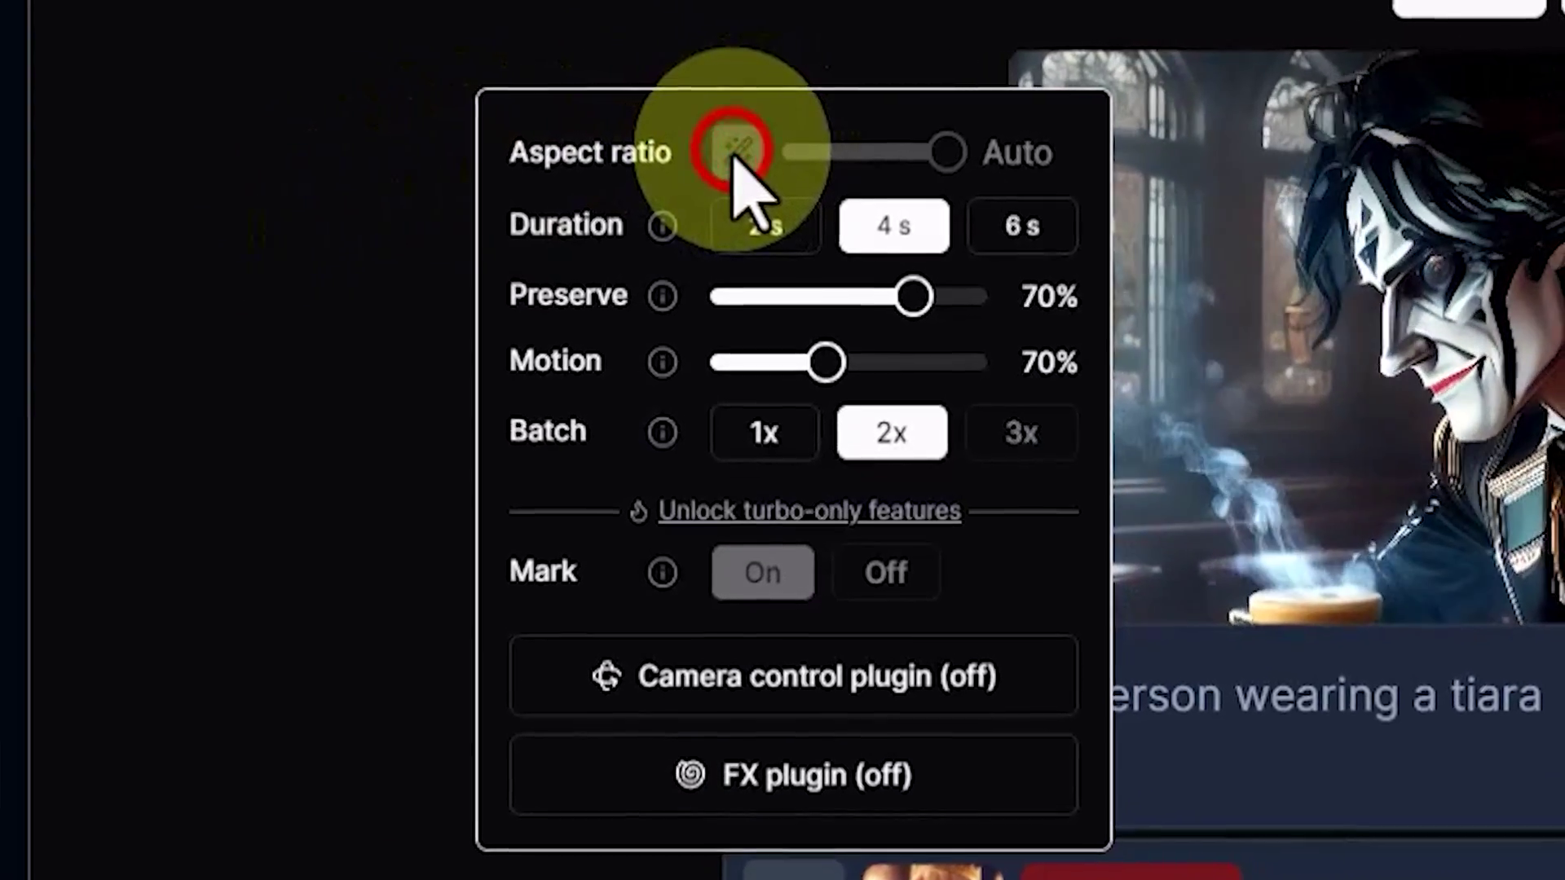
left_click(742, 149)
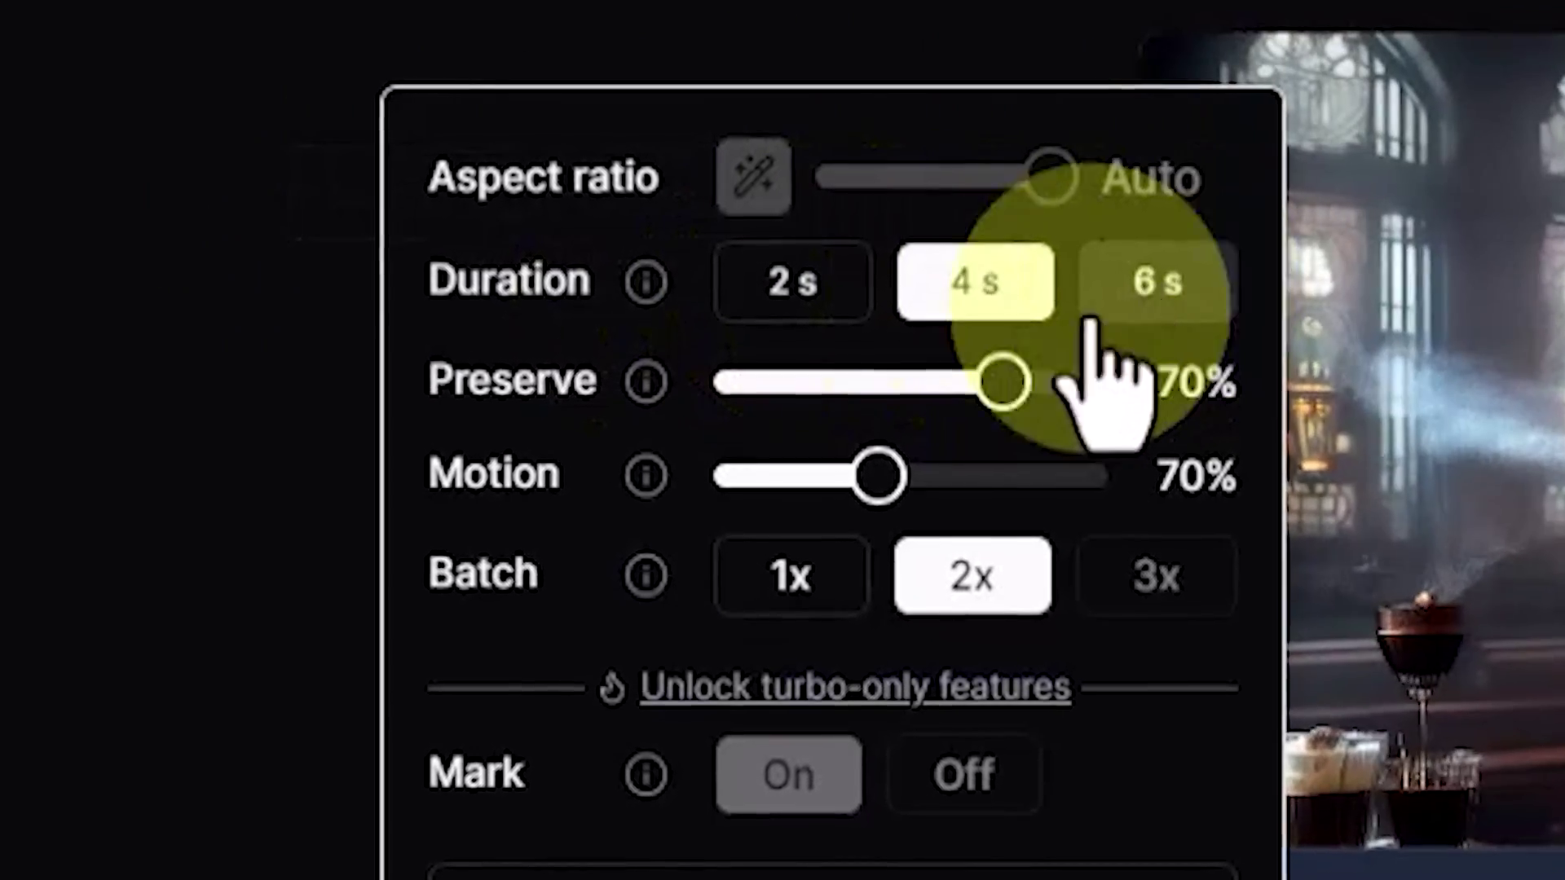
mouse_move(715, 405)
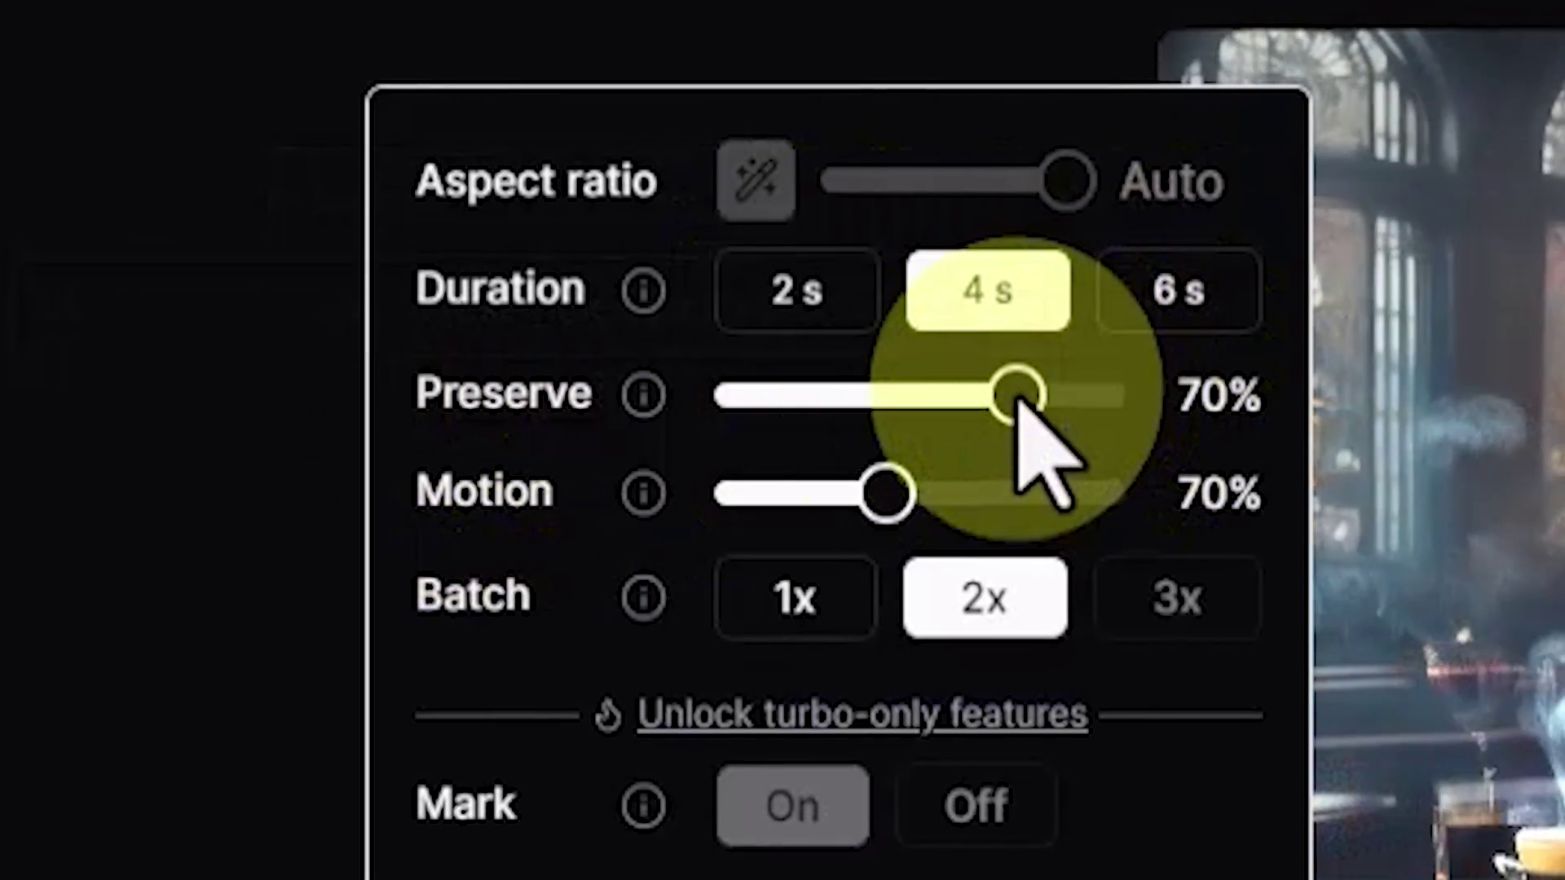
left_click_drag(1017, 398, 996, 396)
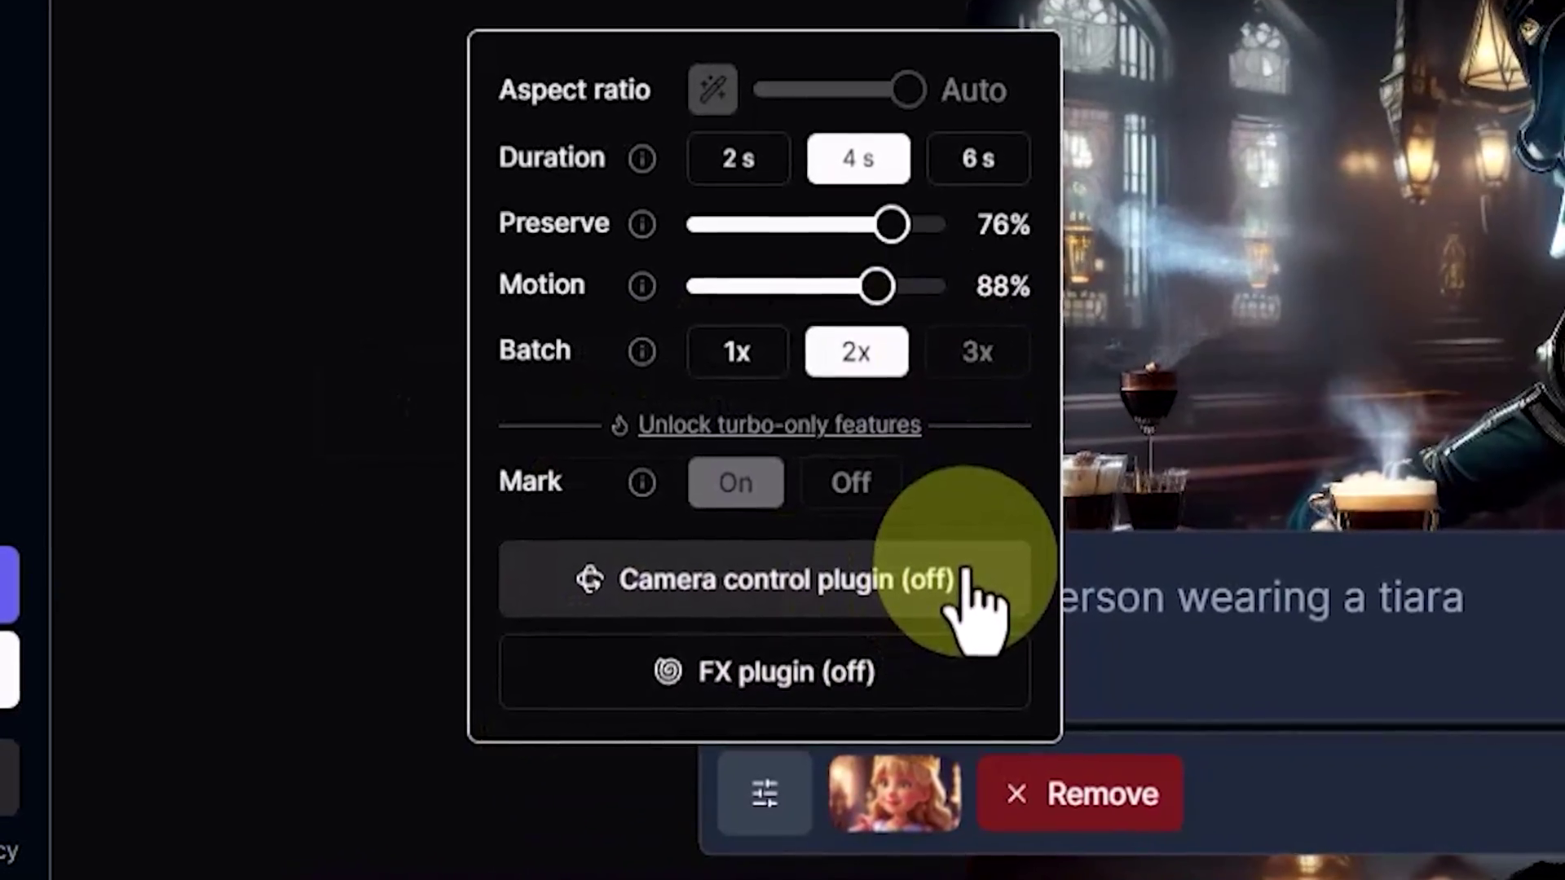
Enable camera control with a slight zoom-out and Auto roll, and submit the princess video
left_click(968, 575)
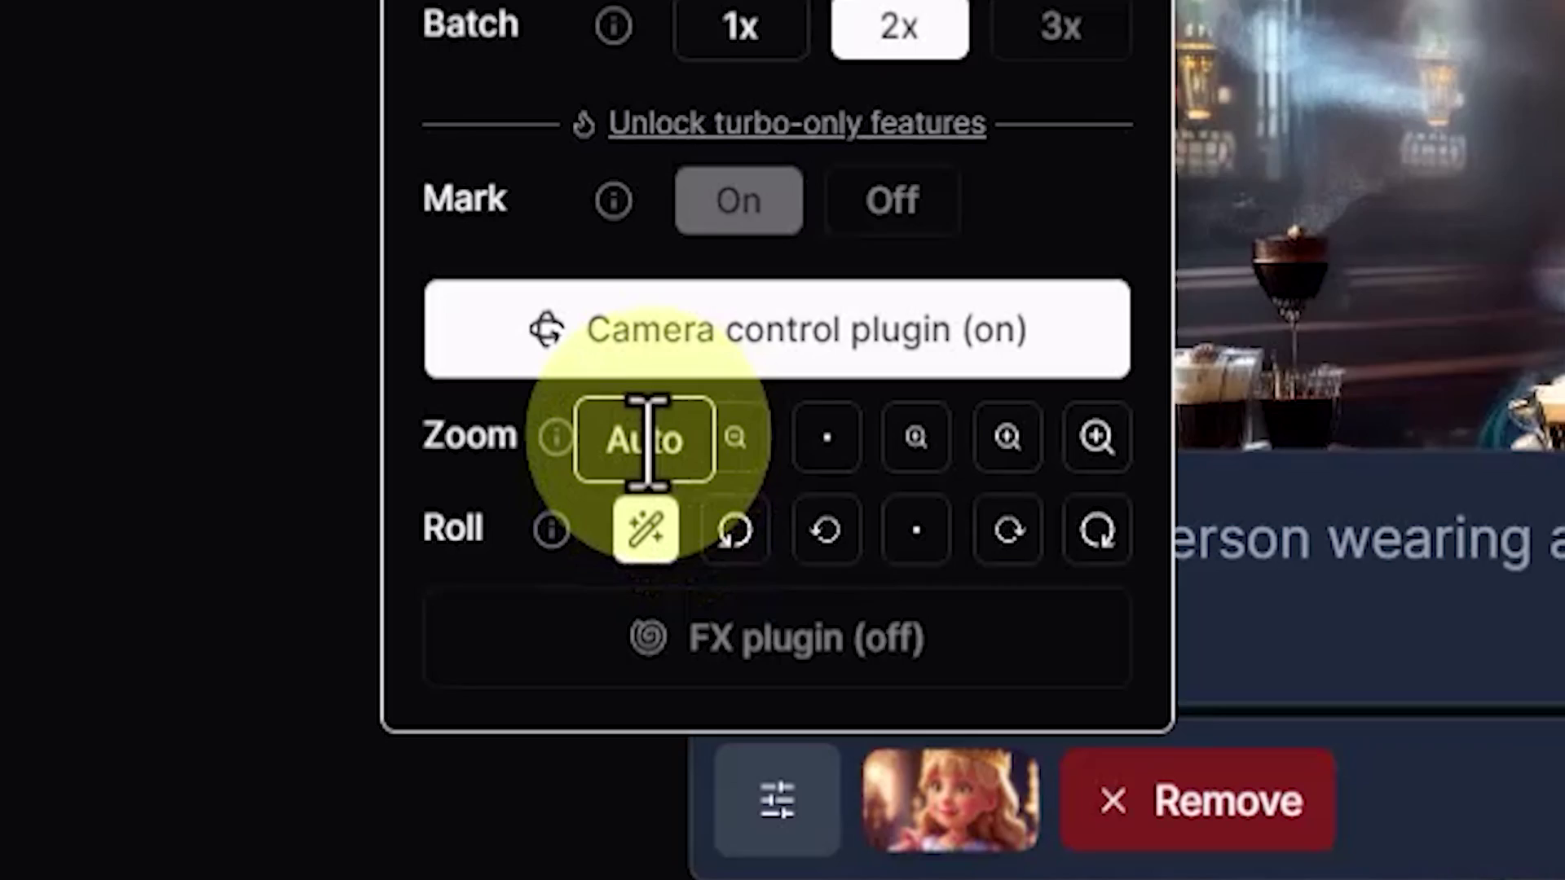
left_click(646, 440)
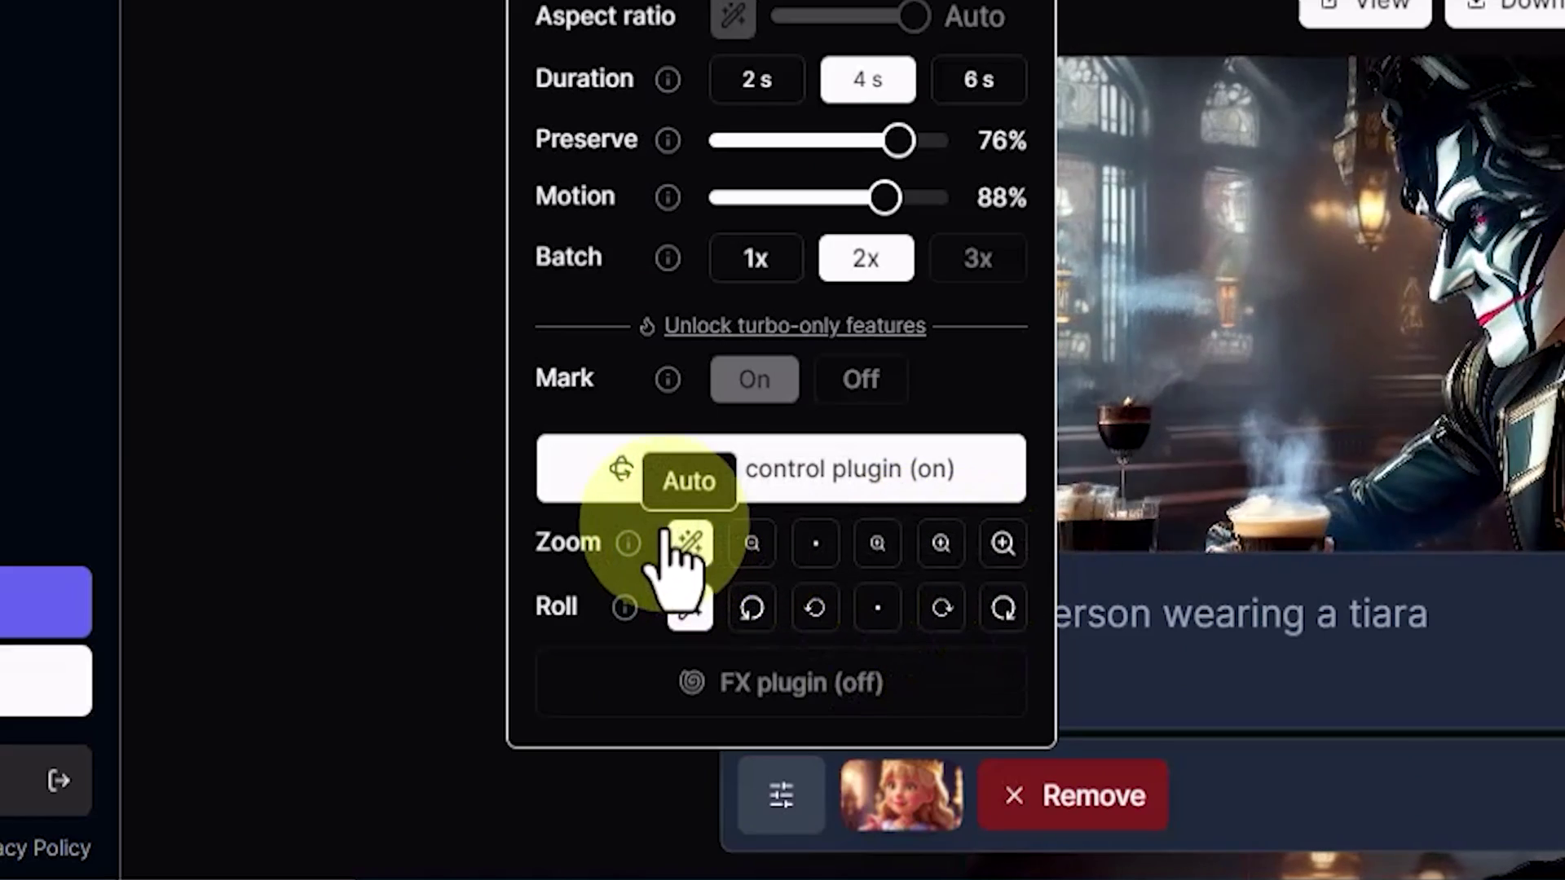
left_click(678, 538)
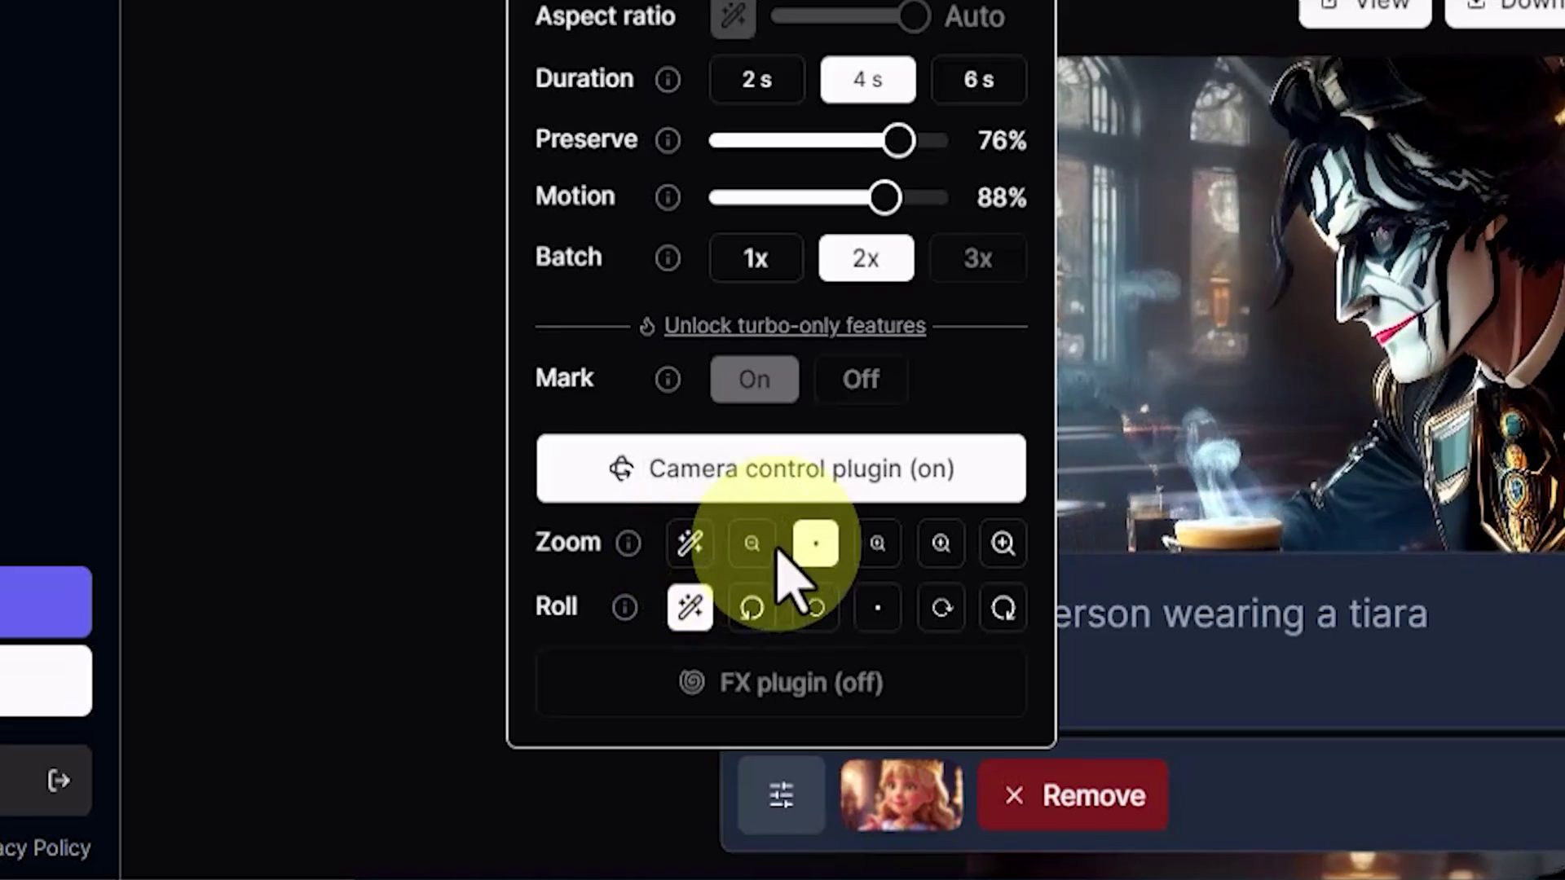
left_click(751, 544)
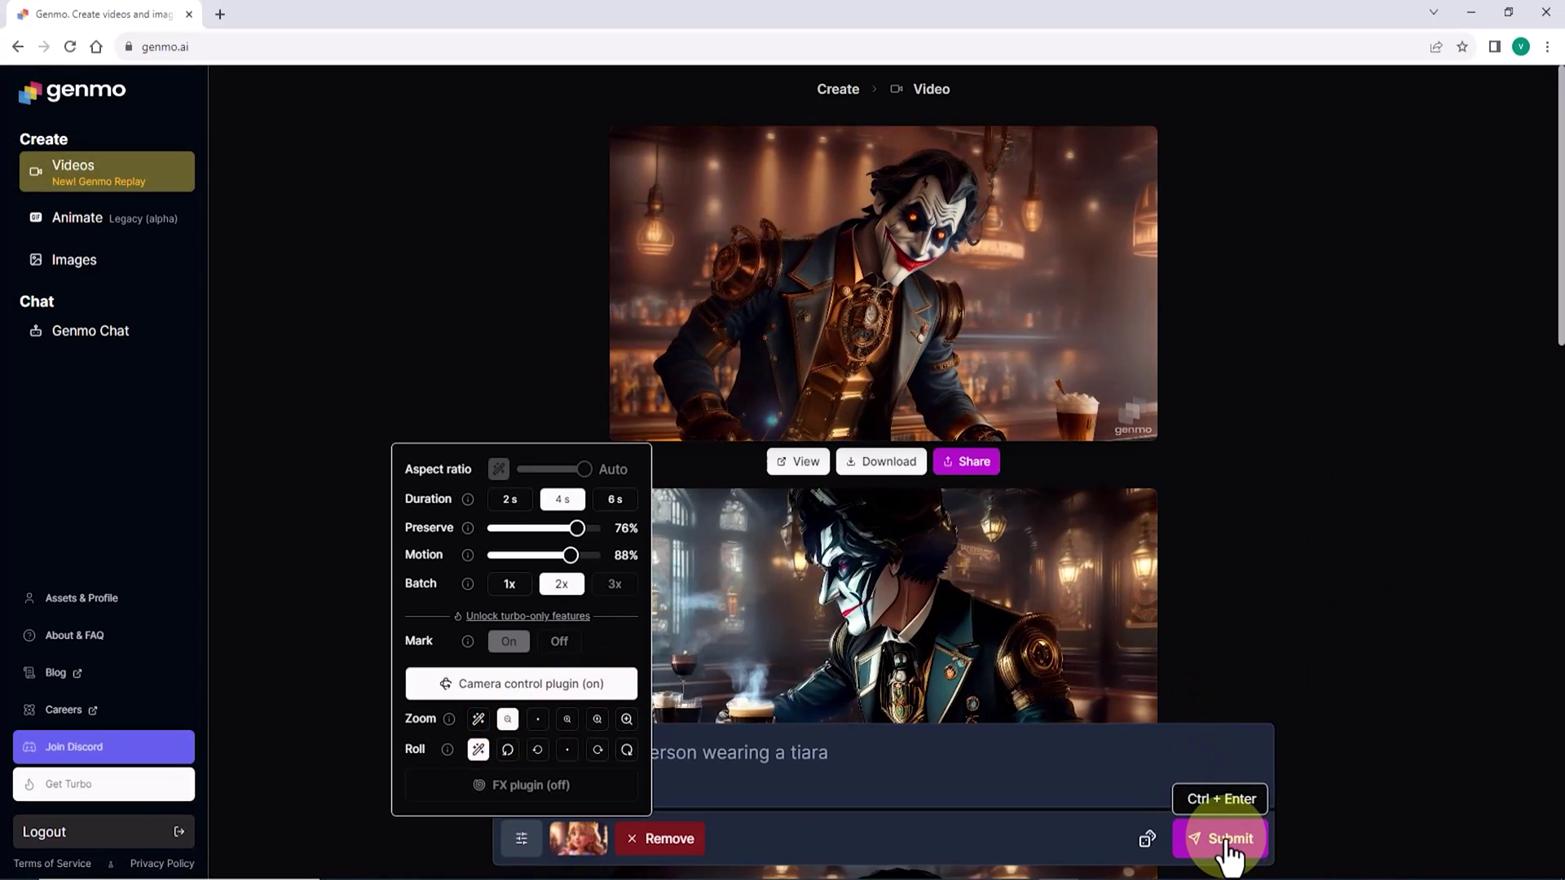
left_click(1225, 839)
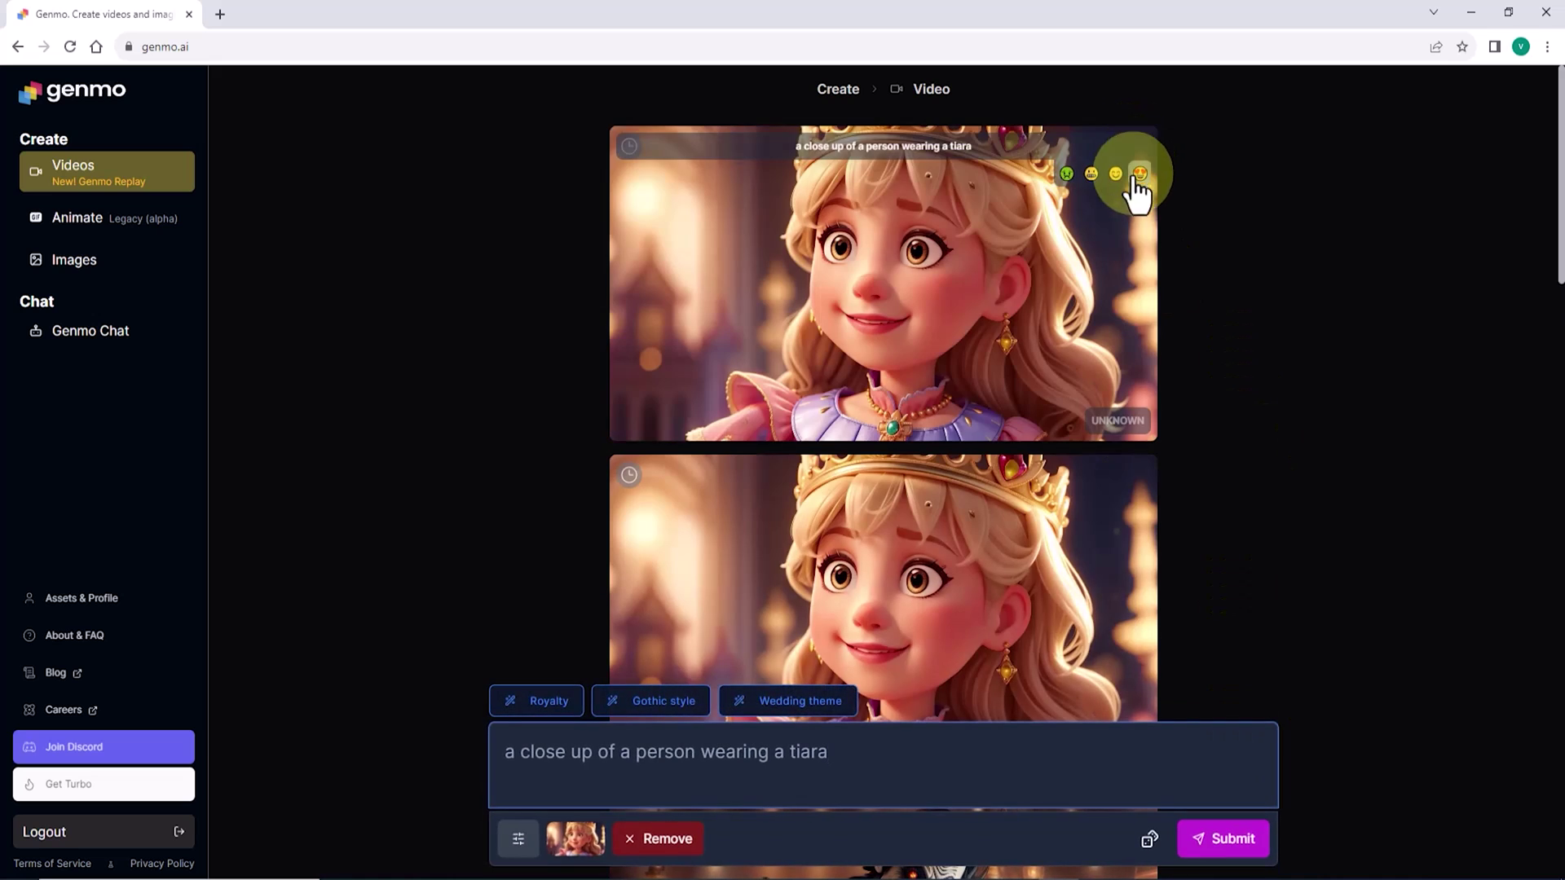
Play the top princess tiara clip full screen, then exit back to the feed
mouse_move(1009, 299)
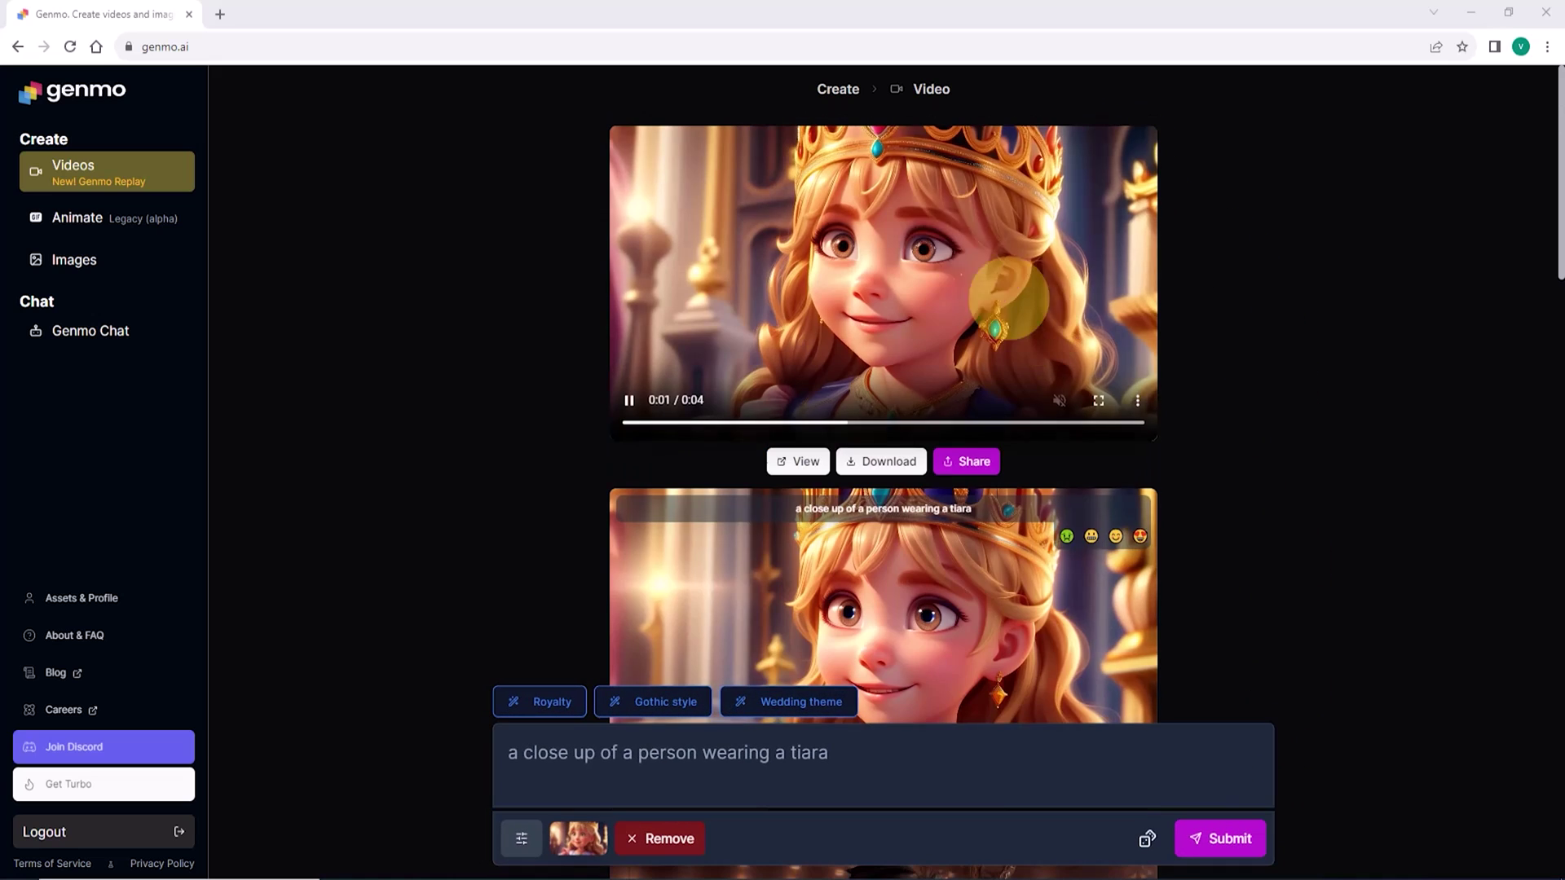
left_click(1099, 400)
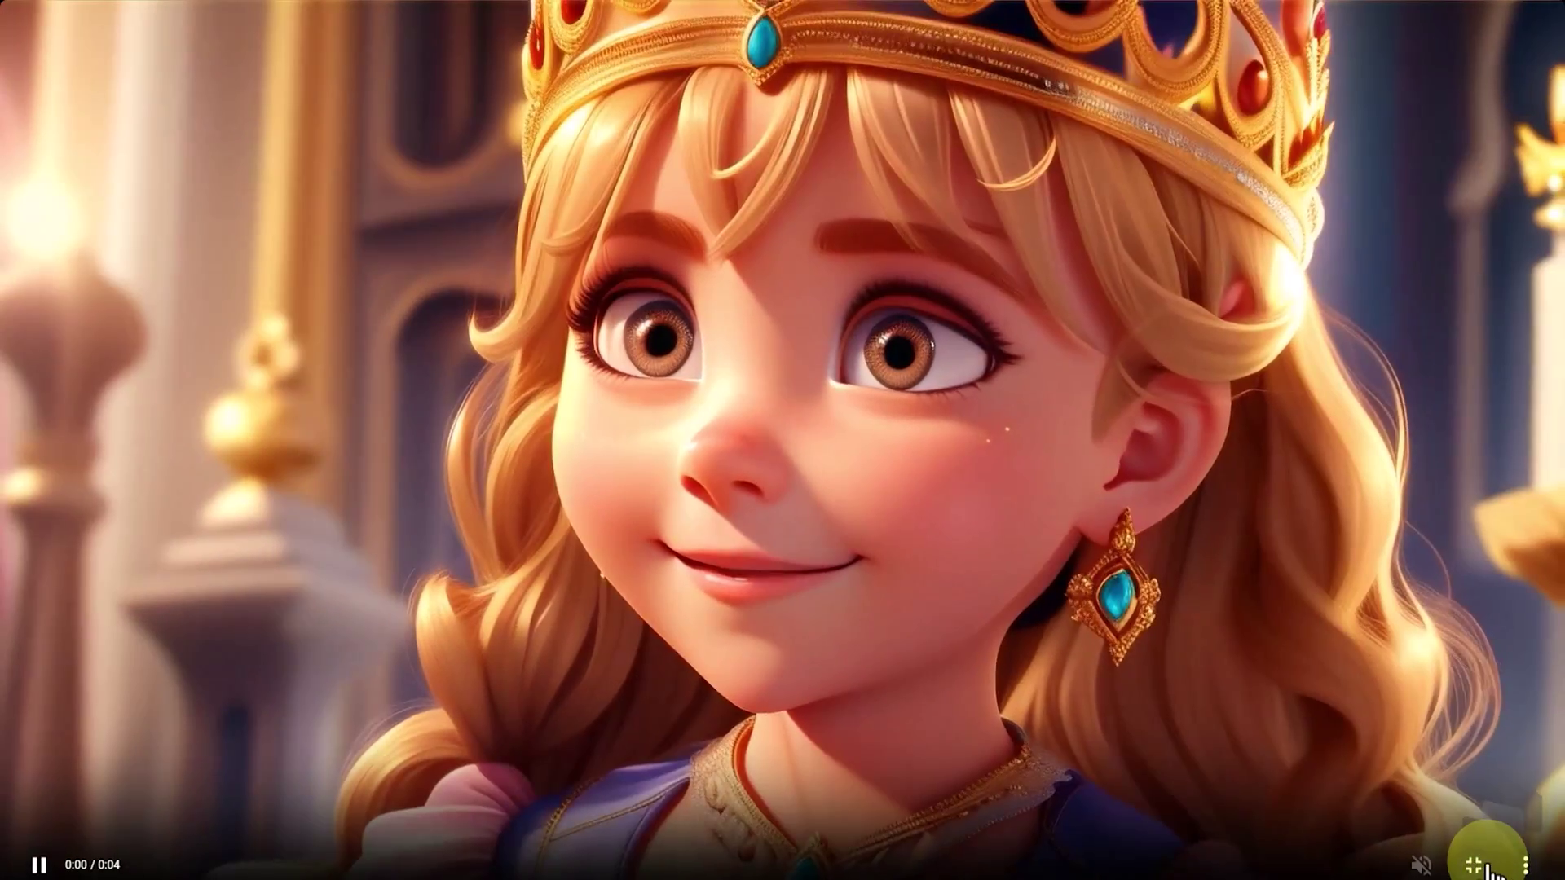
left_click(1475, 866)
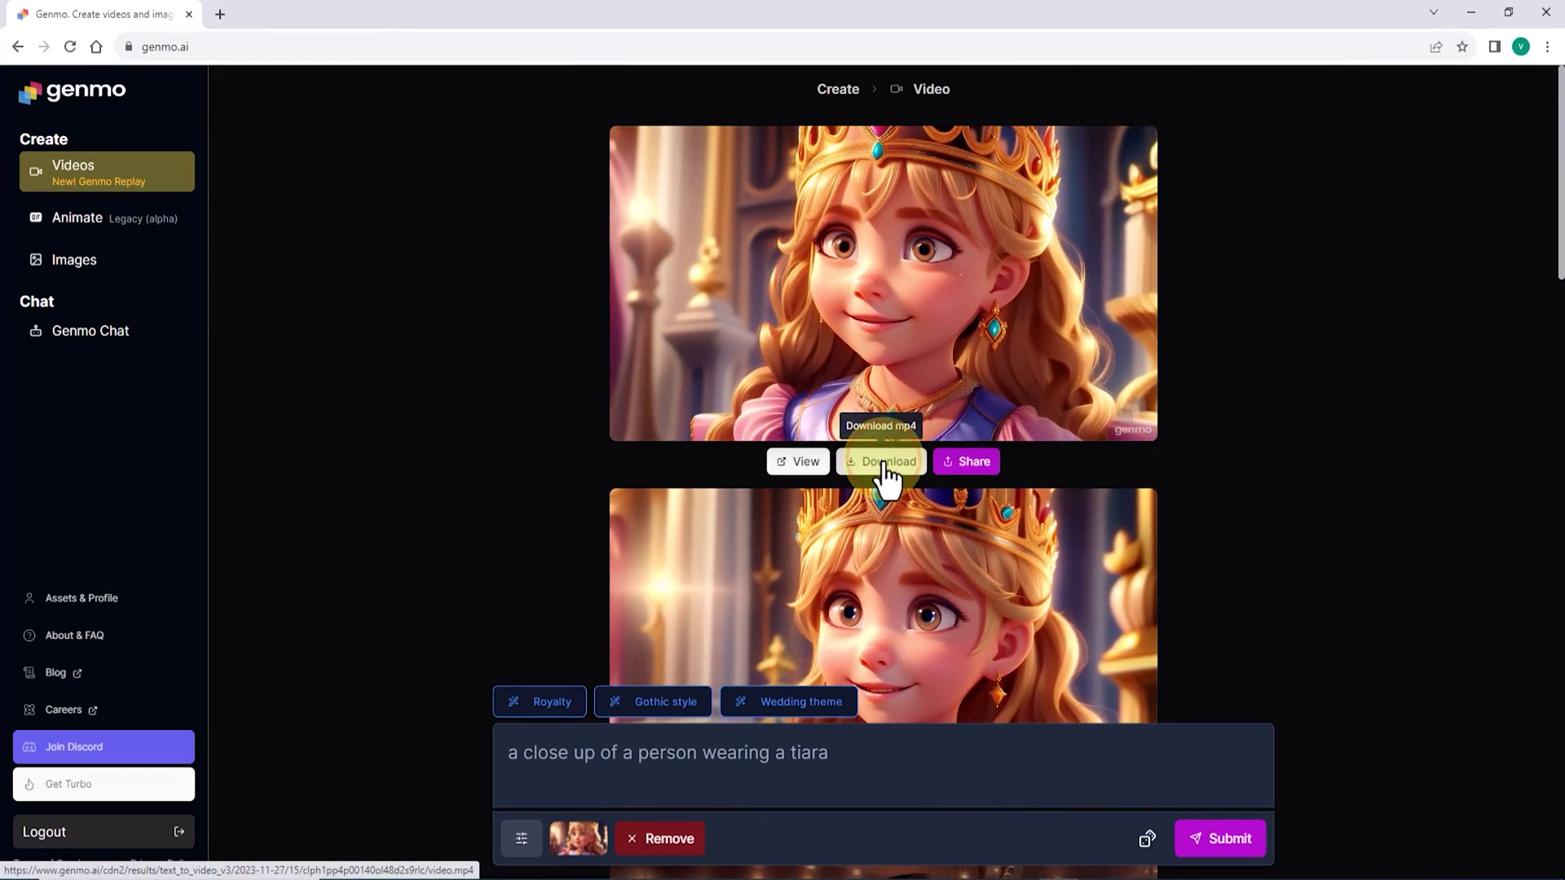
Download the first princess tiara clip as 'a_close up of a person wearing.mp4'
left_click(884, 465)
scroll(1280, 446, "down", 3)
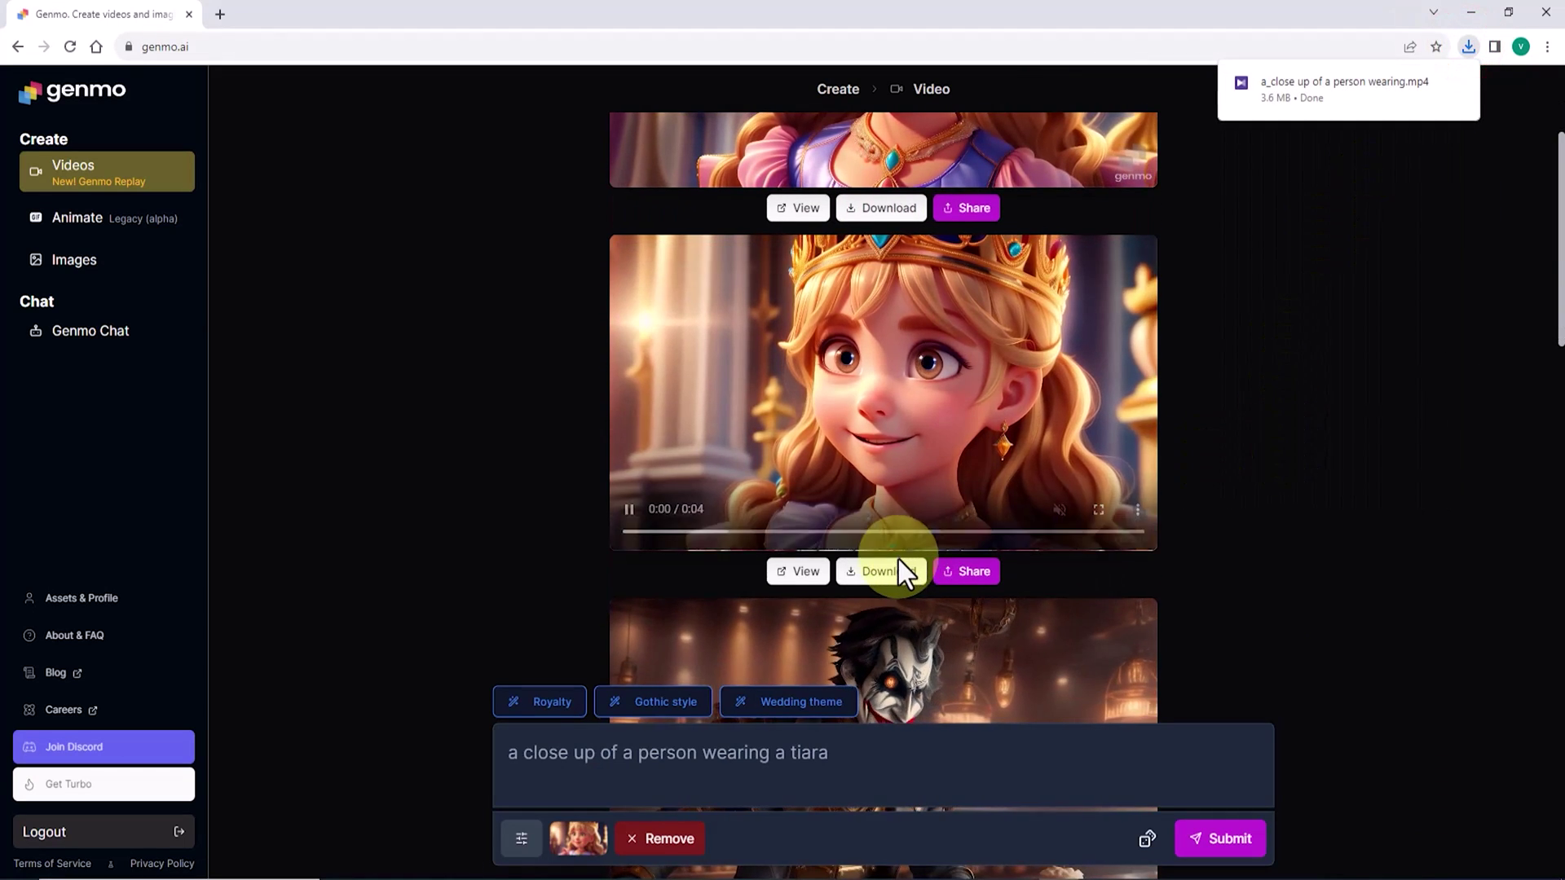